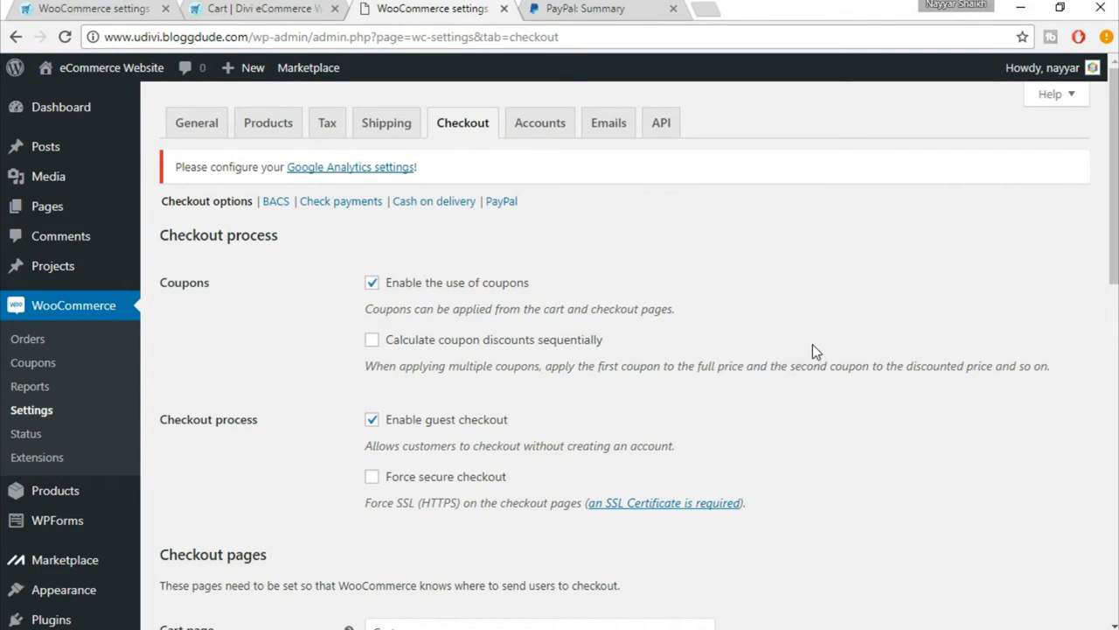
Step: Review the checkout options, including the pages available for terms and conditions, and save the checkout settings
scroll(813, 344, down, 1)
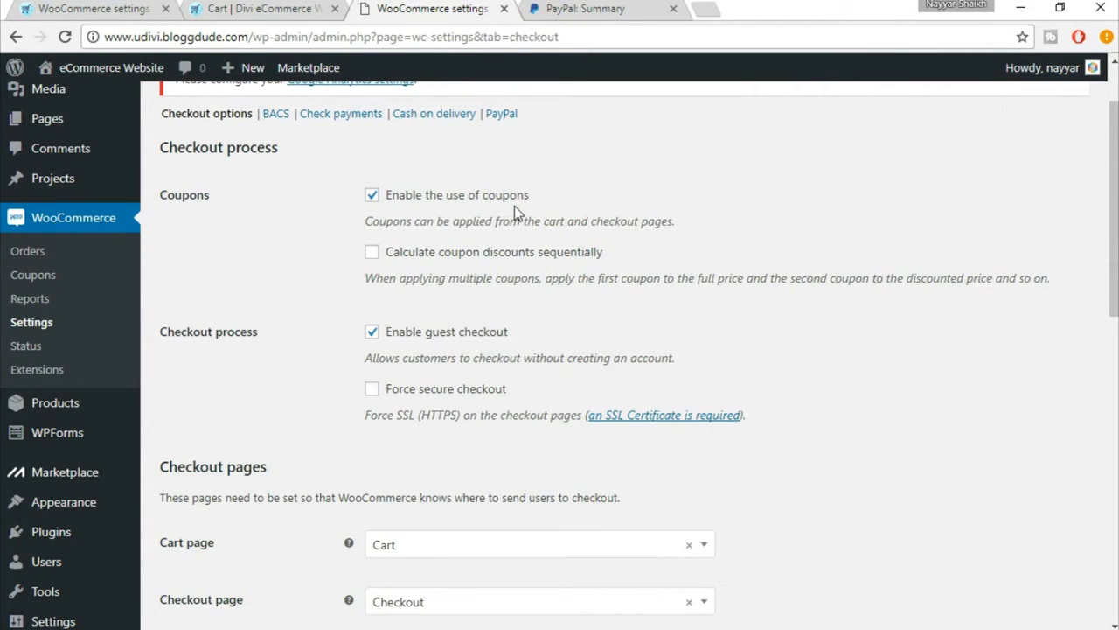
scroll(720, 310, up, 1)
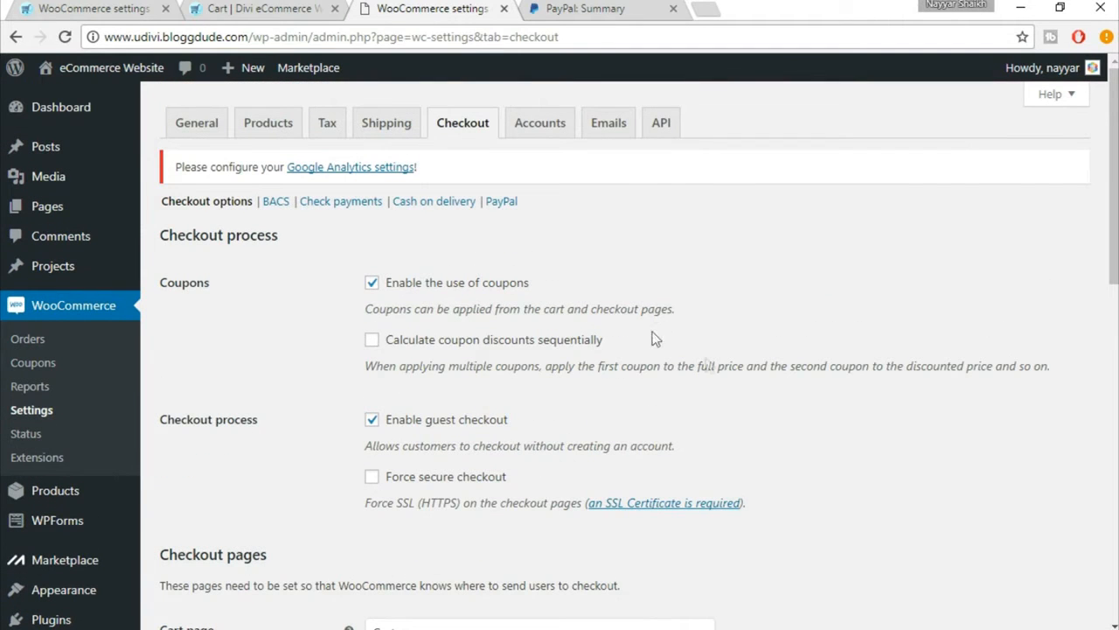
scroll(735, 374, down, 1)
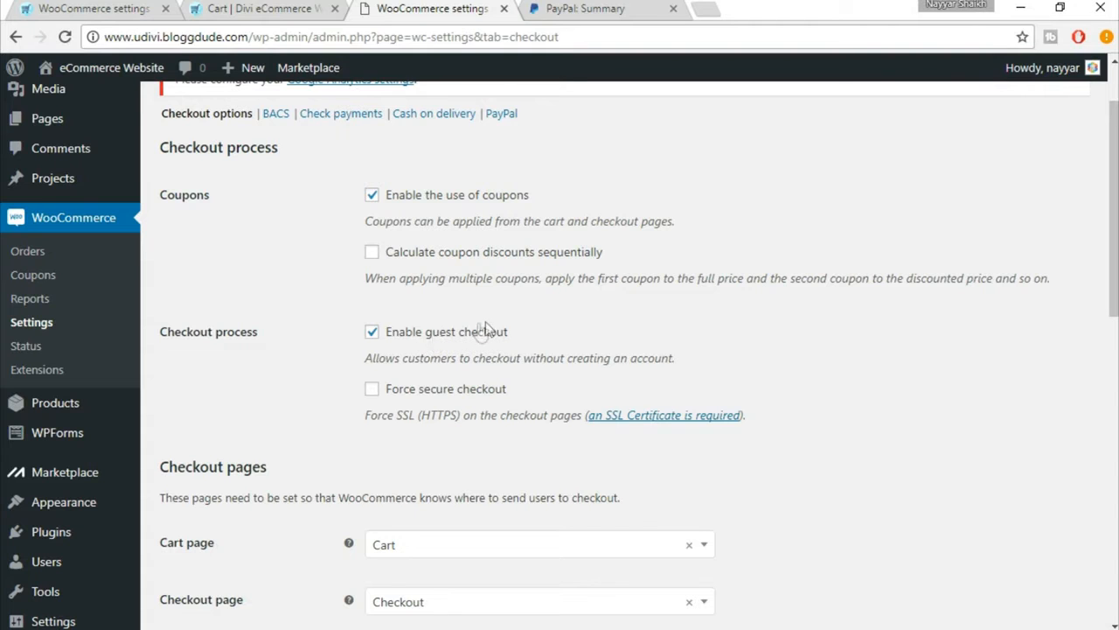
scroll(870, 345, down, 3)
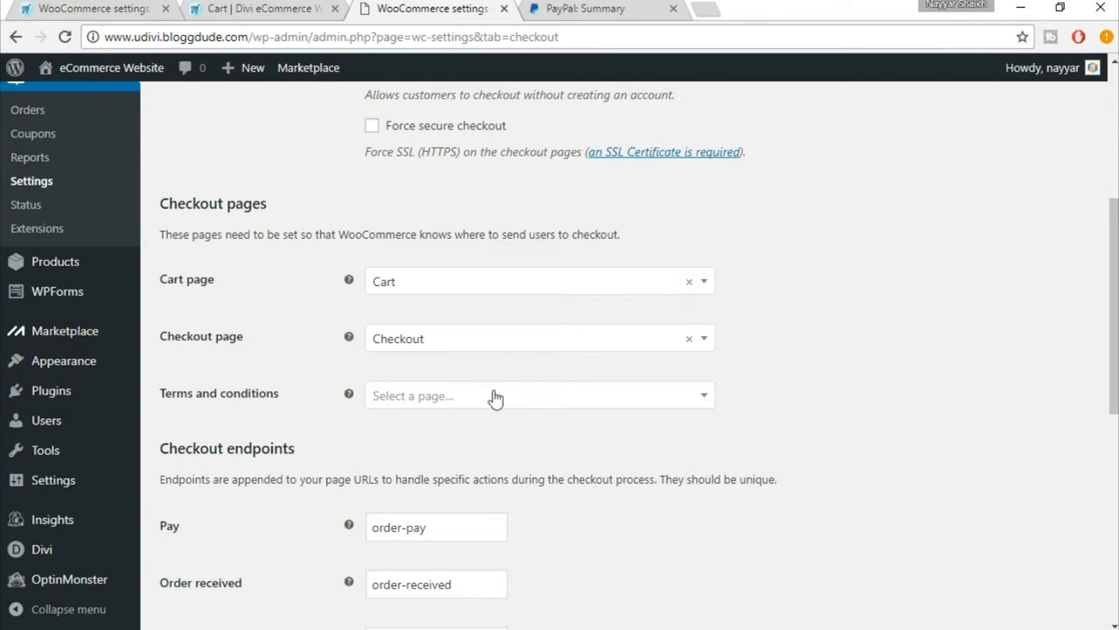
click(537, 397)
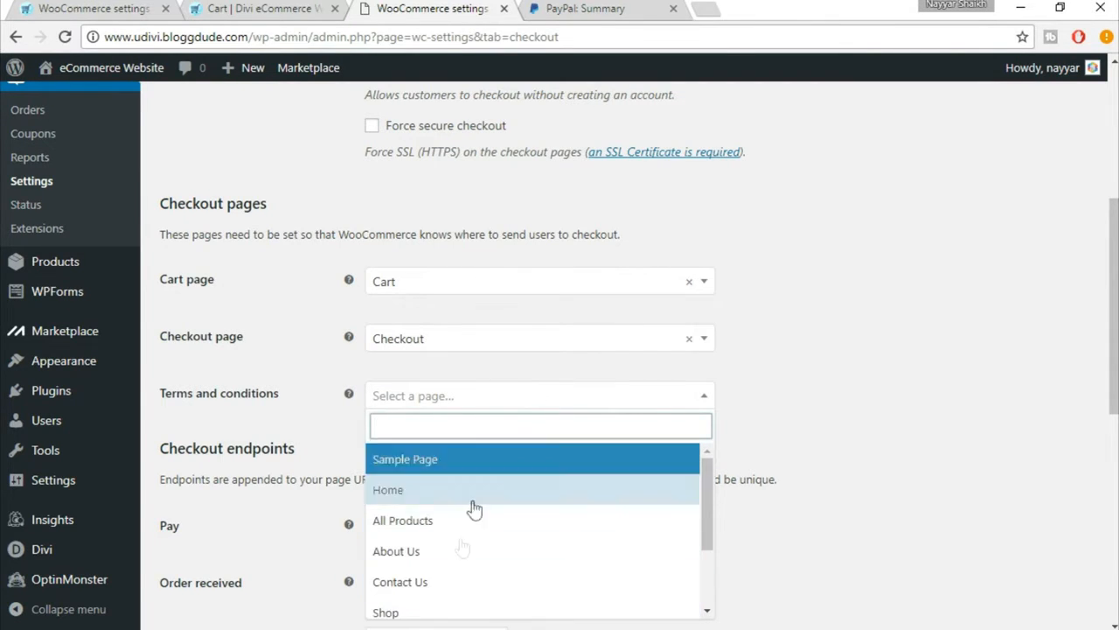
click(485, 394)
scroll(892, 408, down, 6)
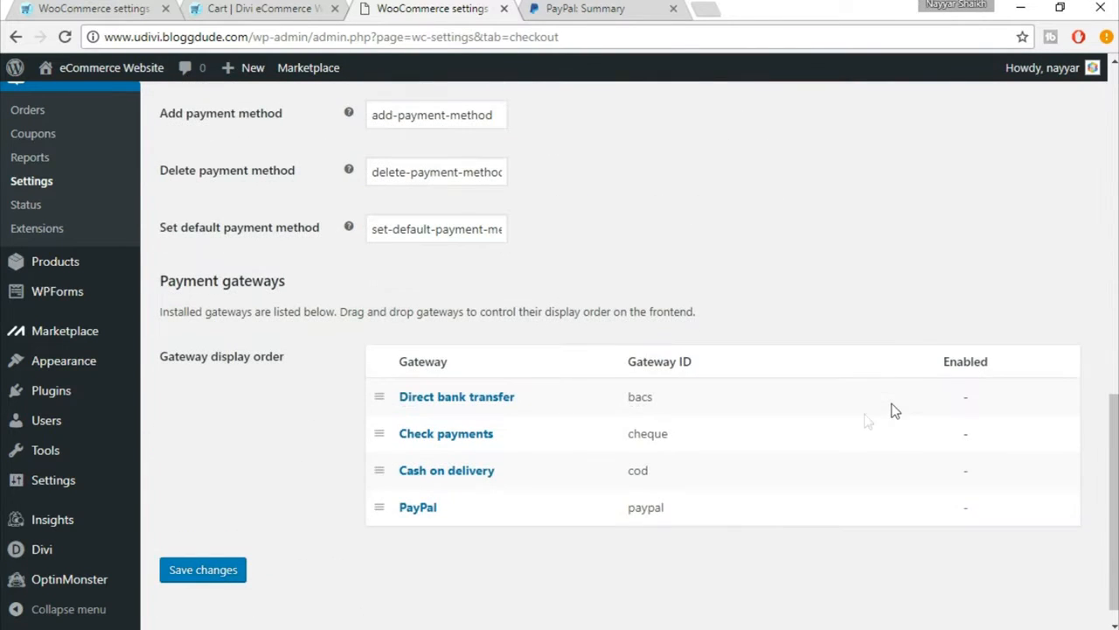
click(221, 571)
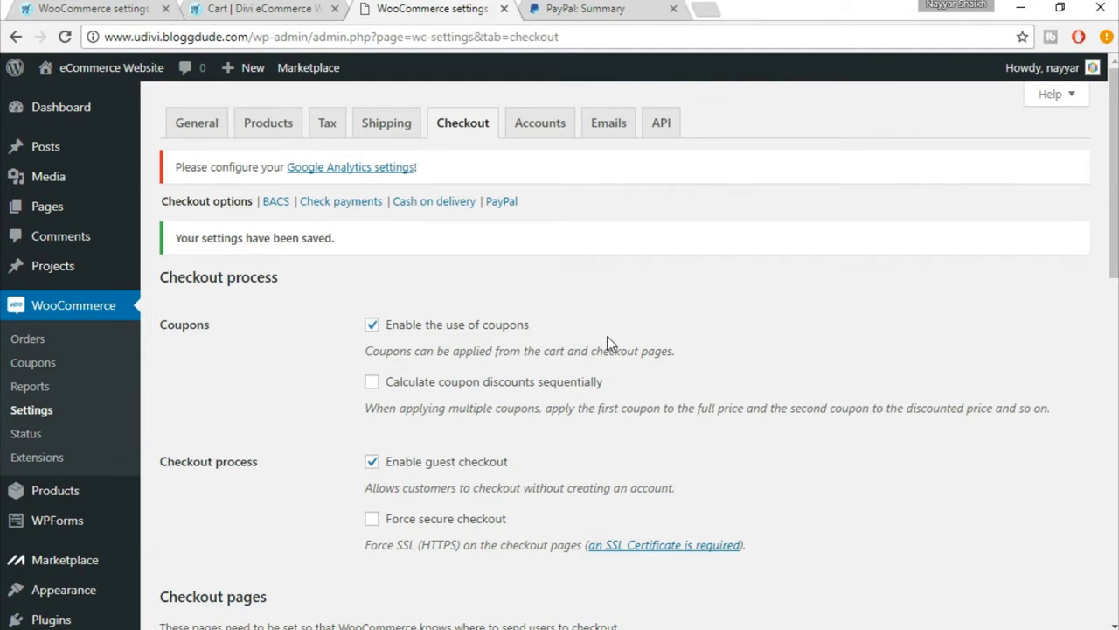
Step: Add a new WooCommerce coupon with the coupon code 25OFF
click(42, 366)
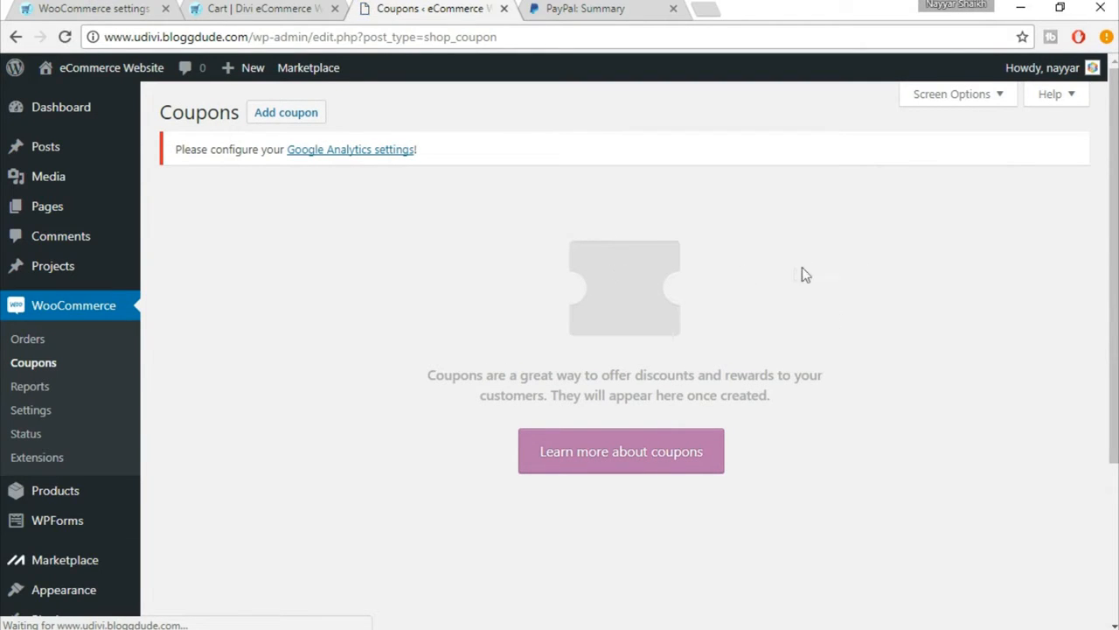
click(298, 122)
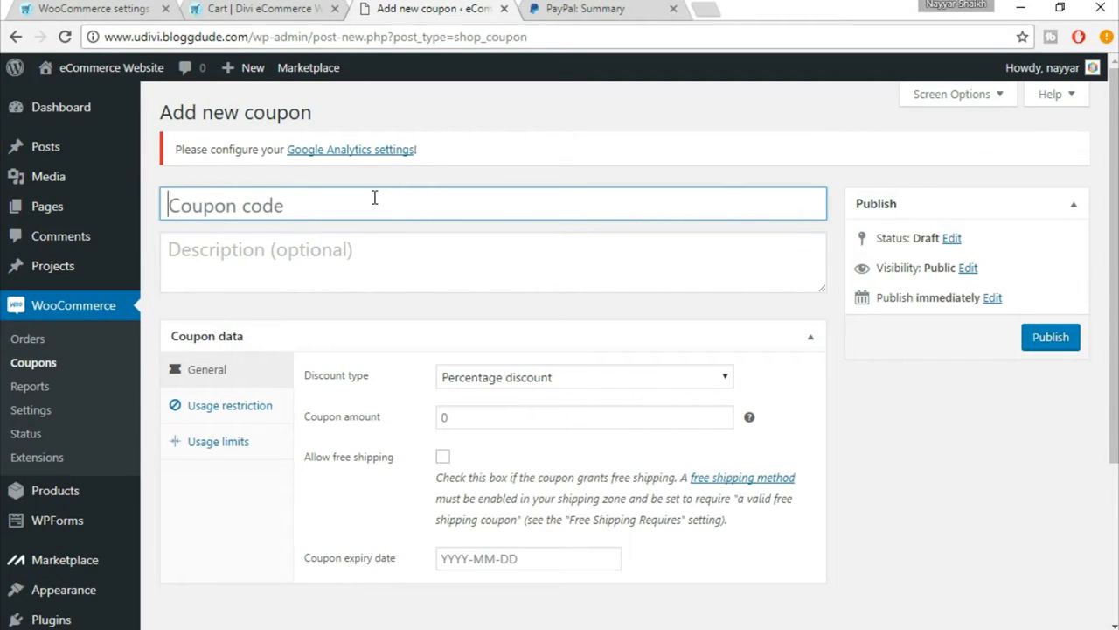
text(25OFF)
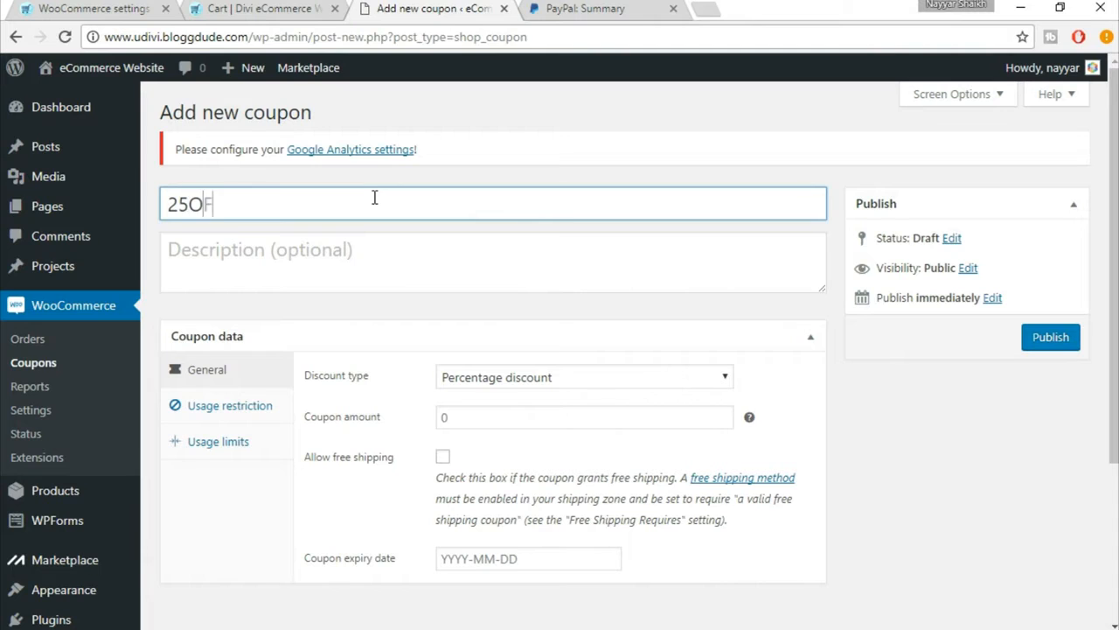
Step: Enter the coupon description "Get 25% Off on the Total Amount!"
click(257, 261)
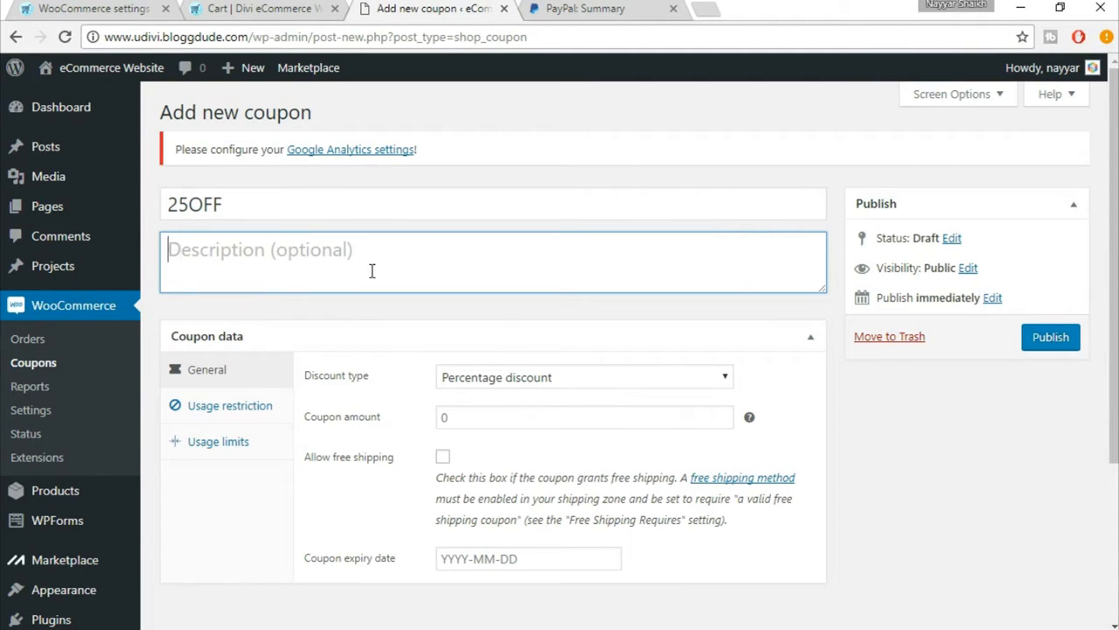
text(Get 25%)
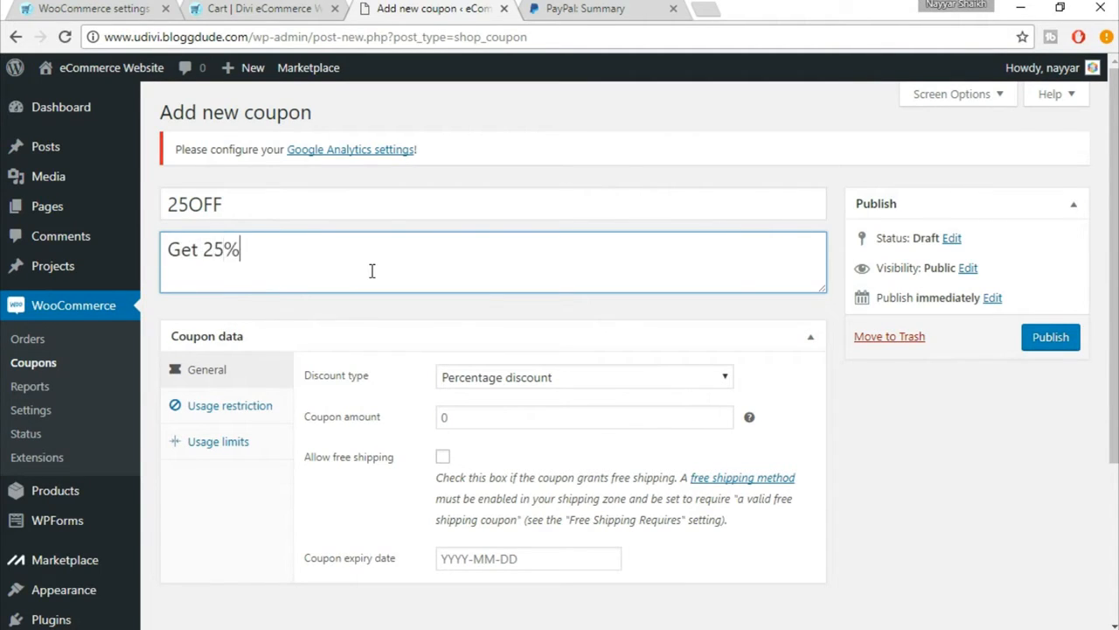
text( Off on )
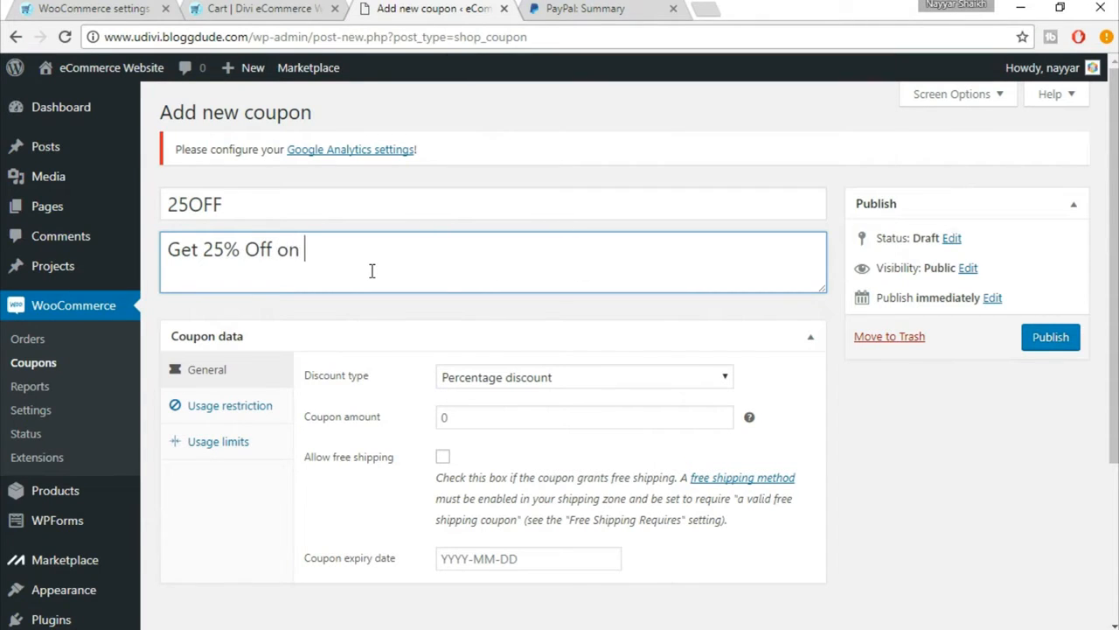
text(the Total Amount!)
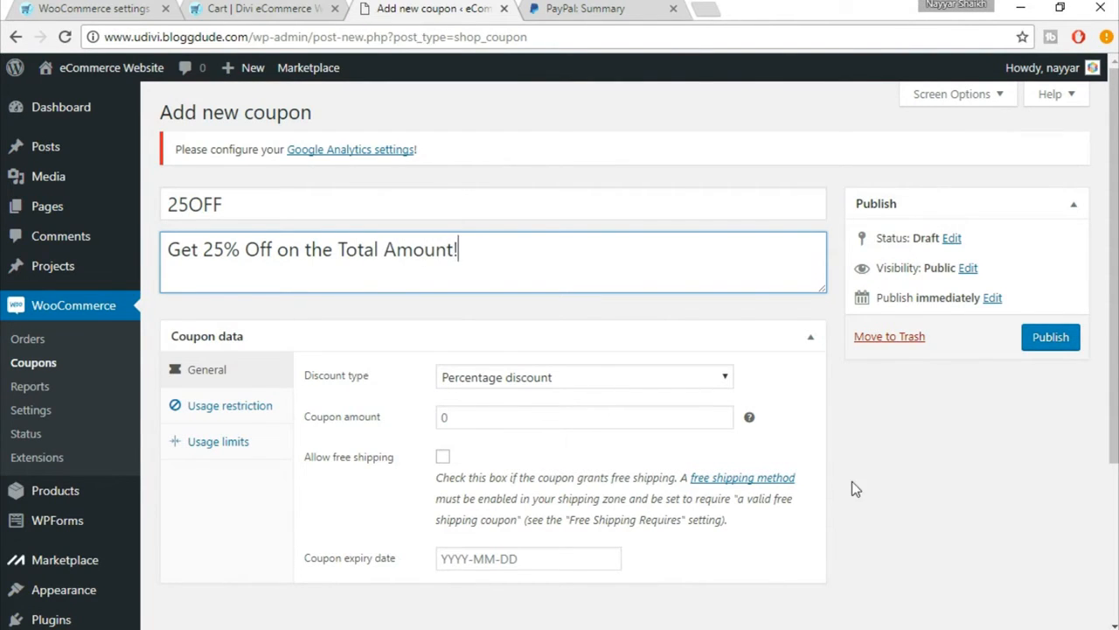
Step: Make the coupon a percentage discount with an amount of 25 and the expiry date 2017-07-31
scroll(886, 490, down, 1)
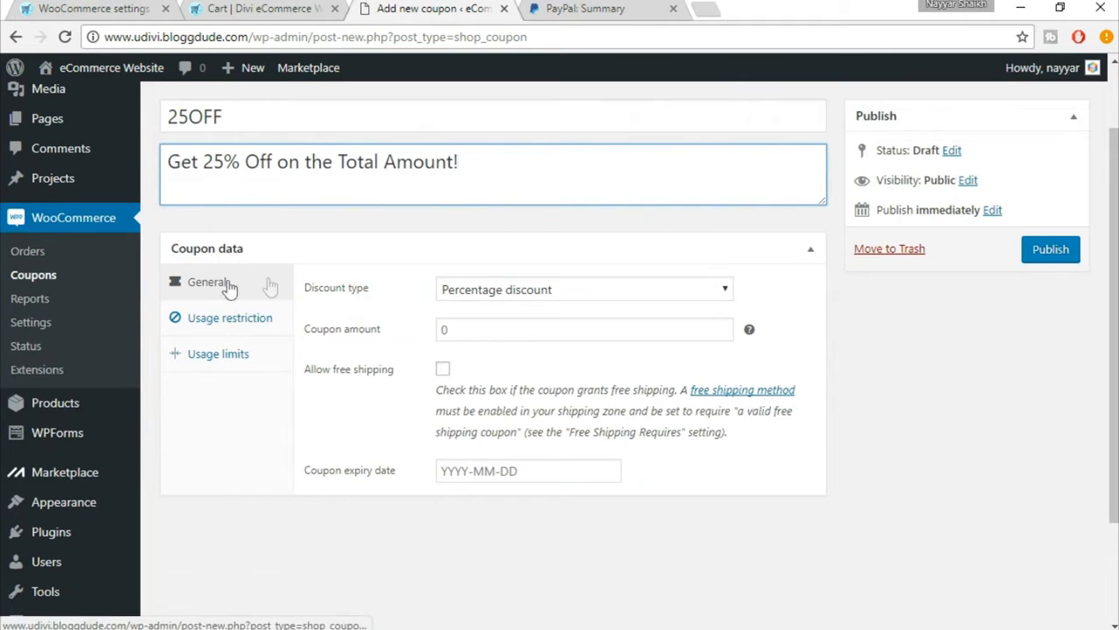
click(512, 292)
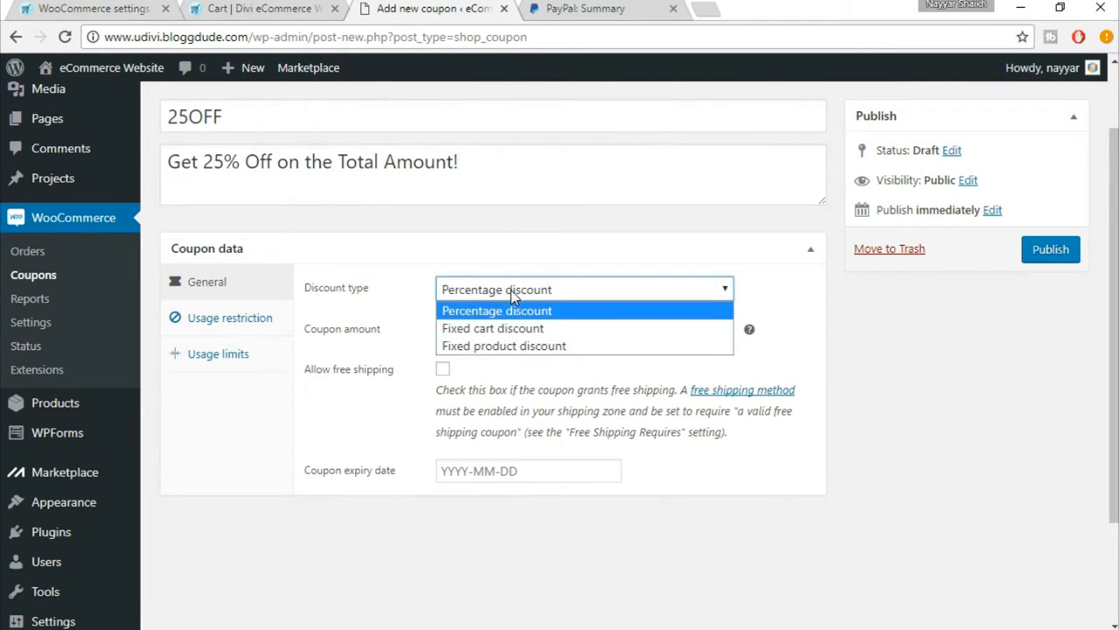
click(551, 310)
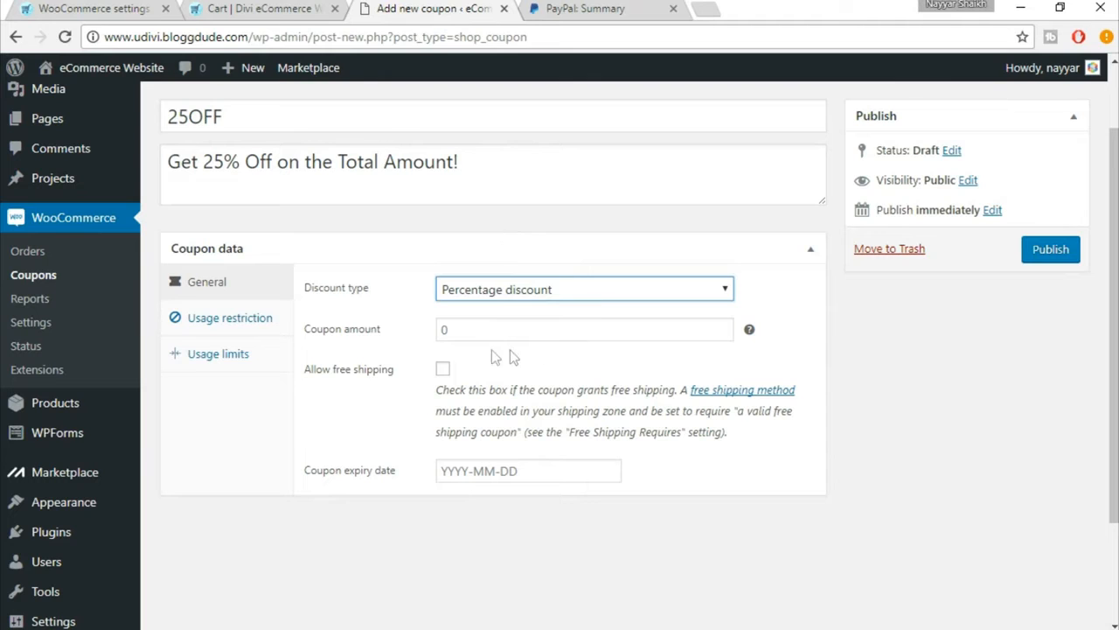
click(443, 332)
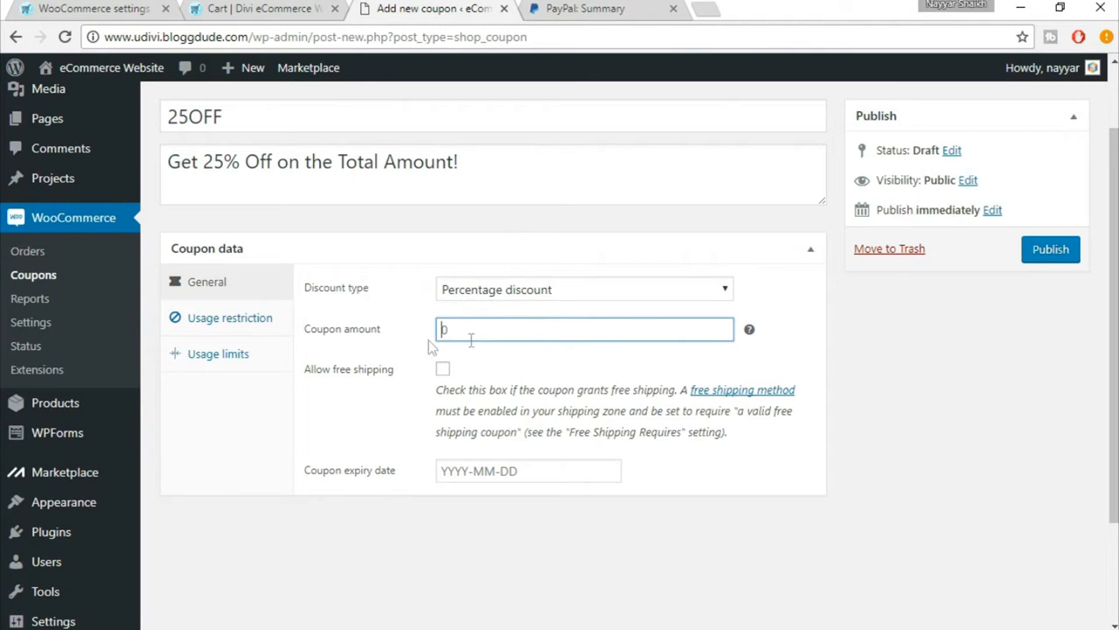
mouse_move(749, 339)
click(512, 470)
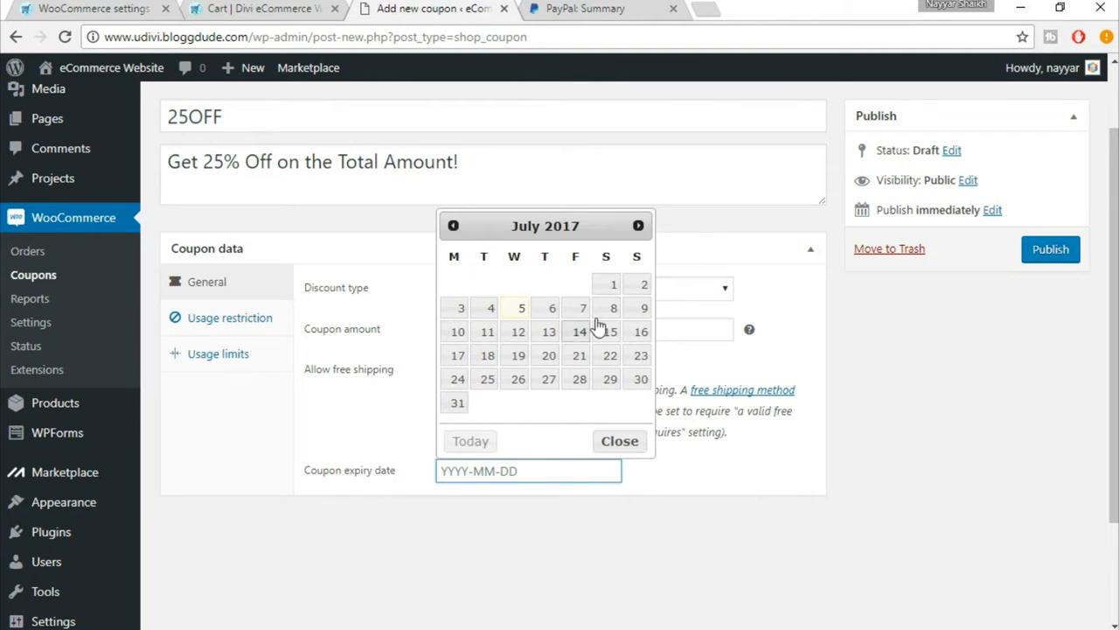
click(455, 404)
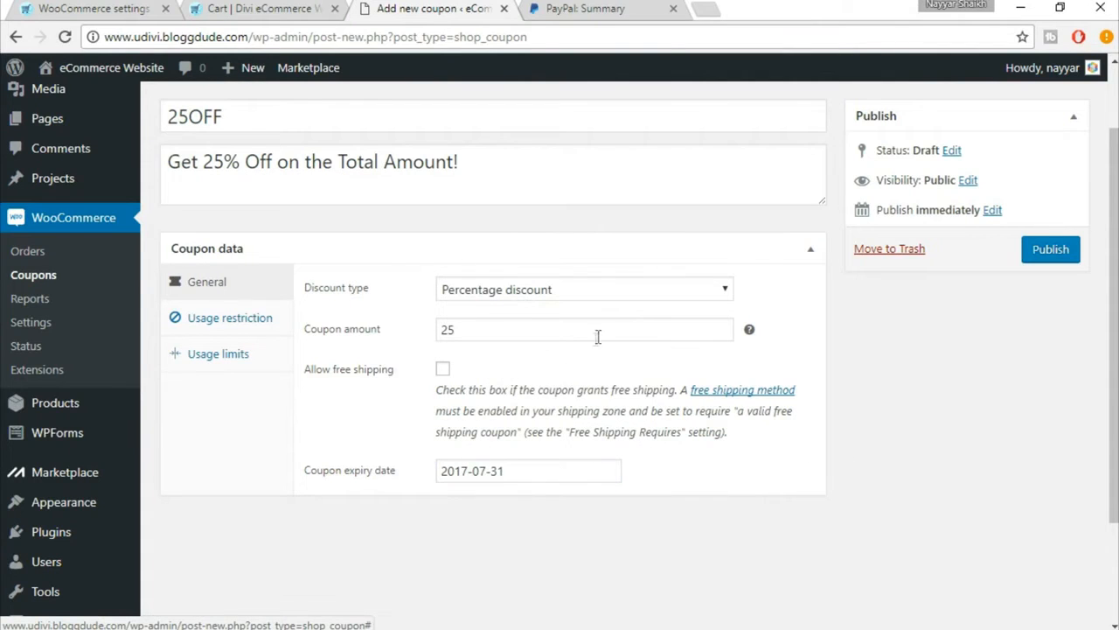
Step: Restrict the coupon's usage to a minimum spend of 100 and a maximum spend of 1000
click(243, 325)
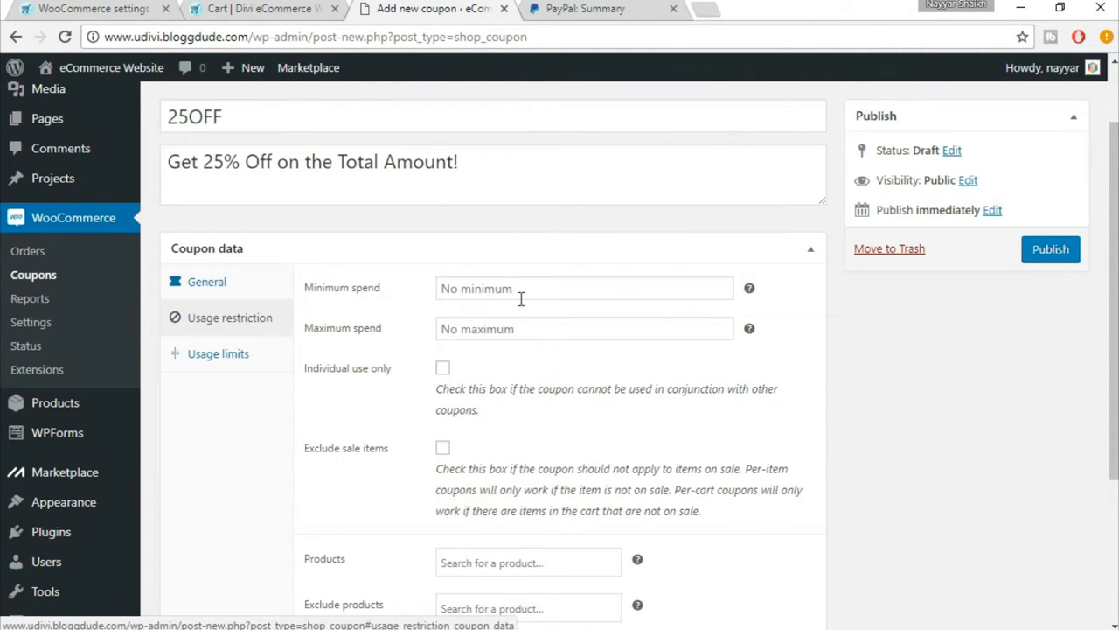
click(478, 296)
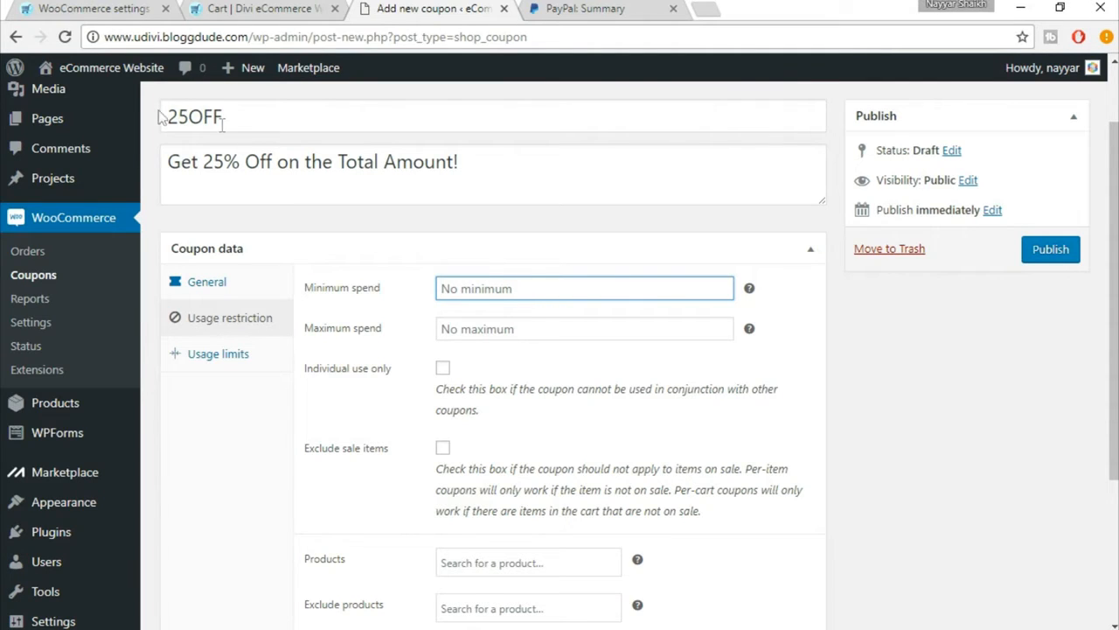
text(100)
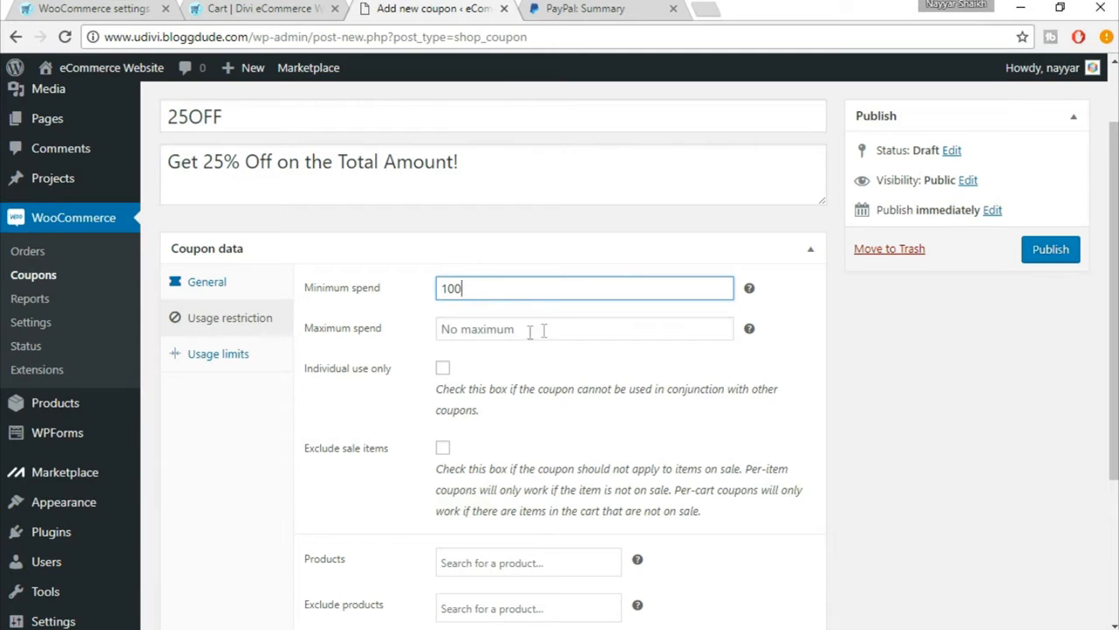
click(502, 329)
text(1000)
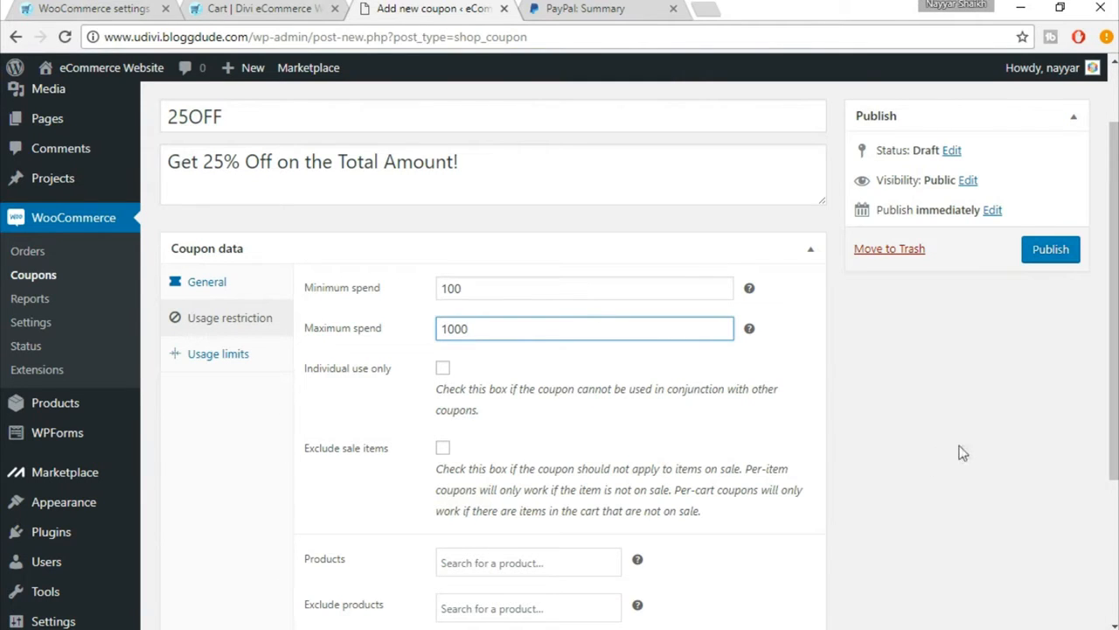
Step: Restrict the coupon to individual use only and exclude sale items from it
scroll(974, 439, down, 1)
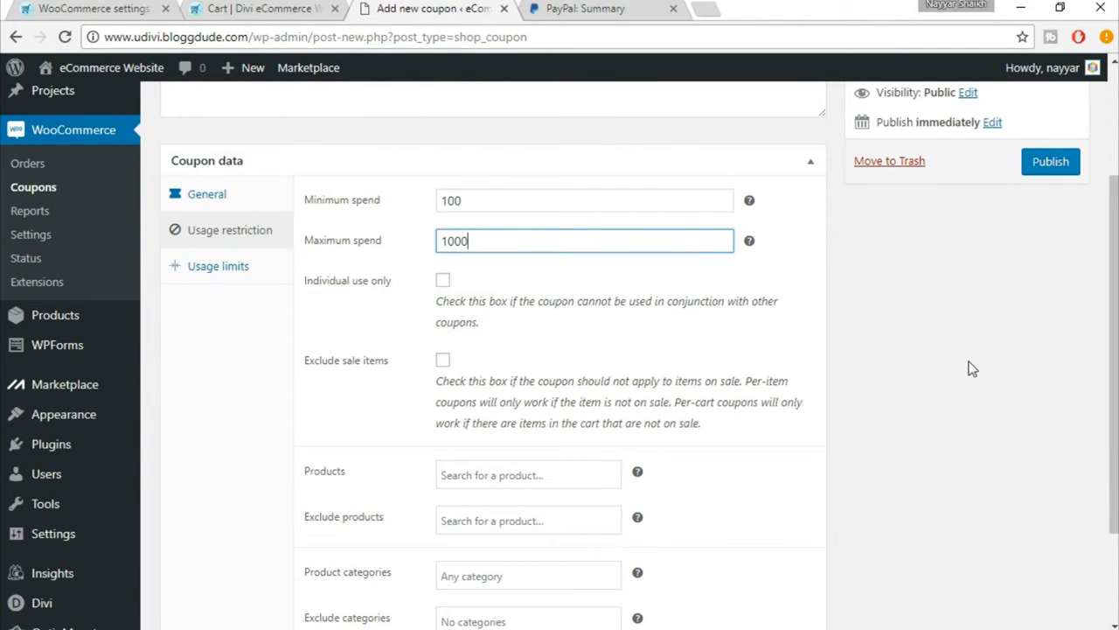
click(442, 280)
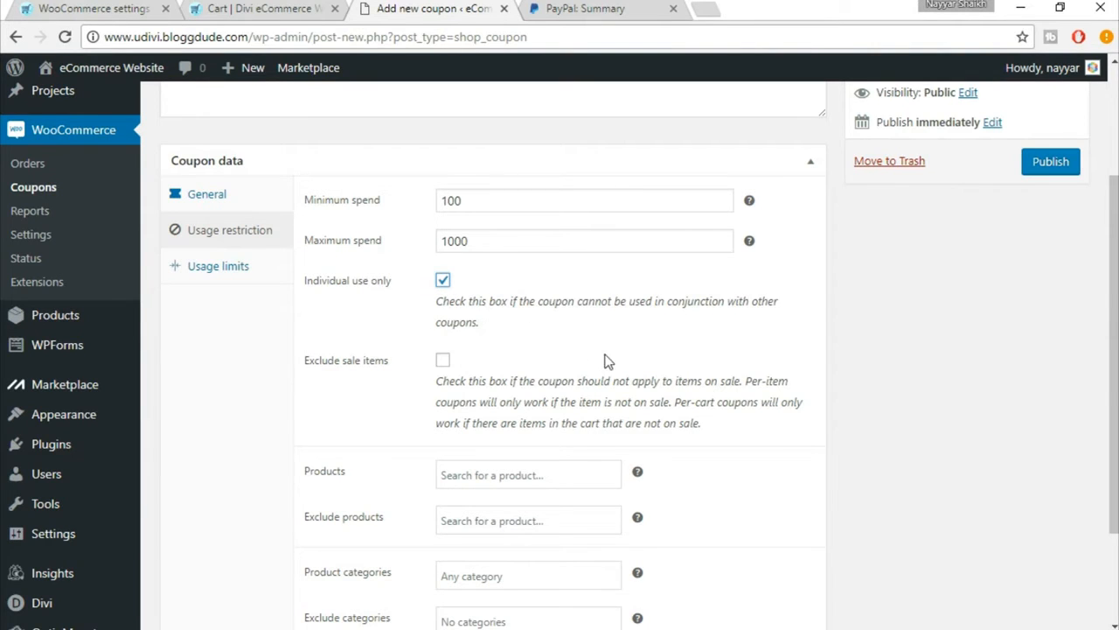
scroll(605, 362, down, 1)
click(442, 273)
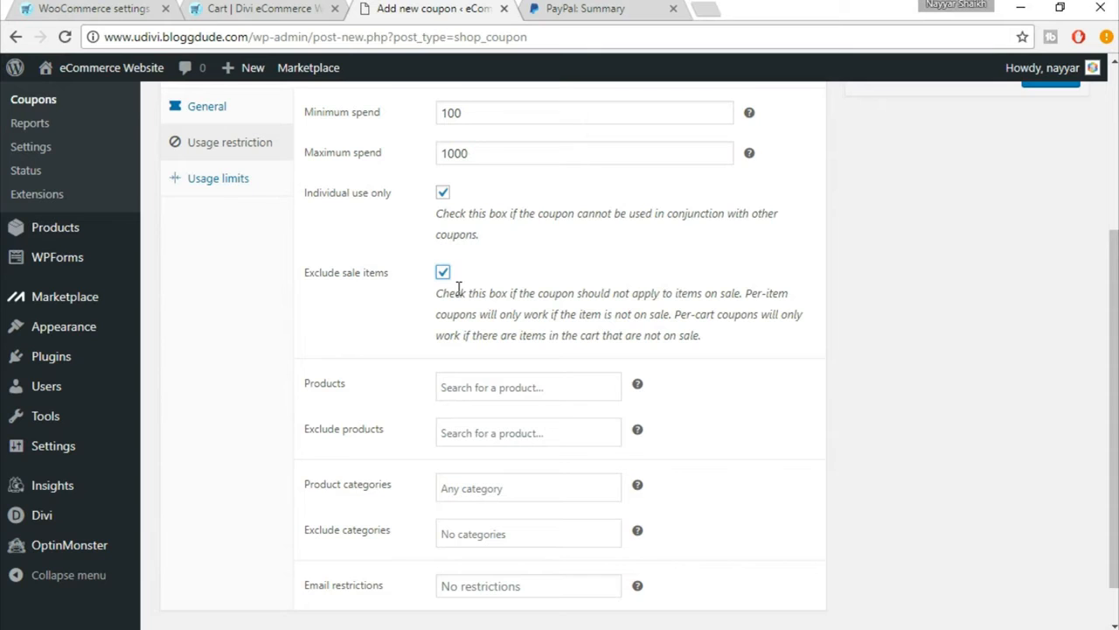
Step: Examine the coupon's usage restrictions for included and excluded products without choosing any product
scroll(775, 359, down, 1)
click(469, 333)
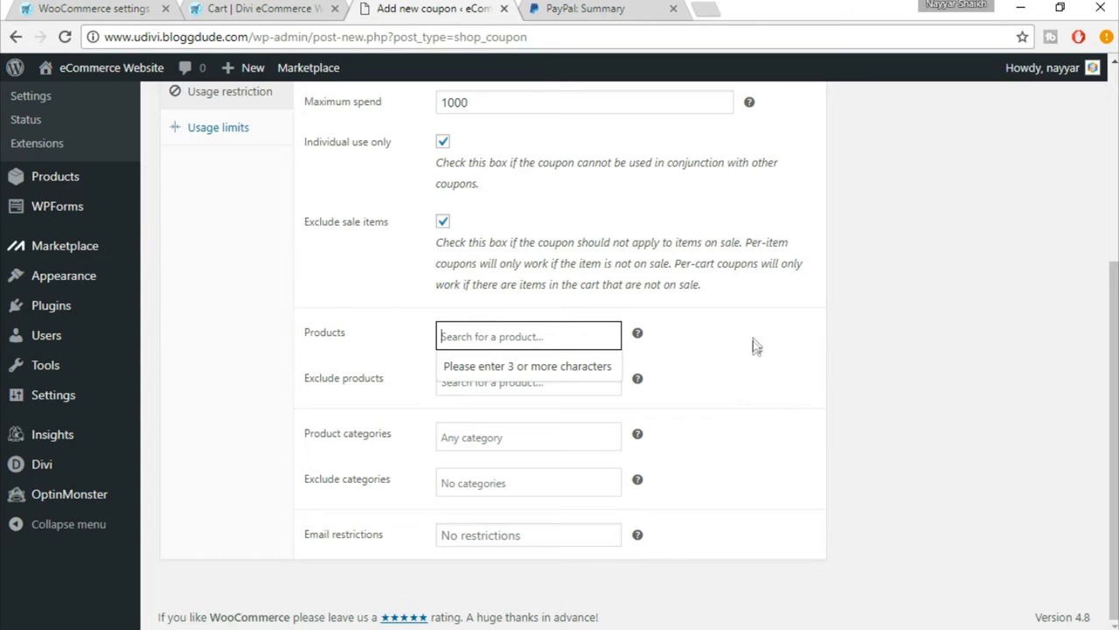
scroll(755, 350, up, 2)
scroll(757, 353, down, 2)
click(756, 365)
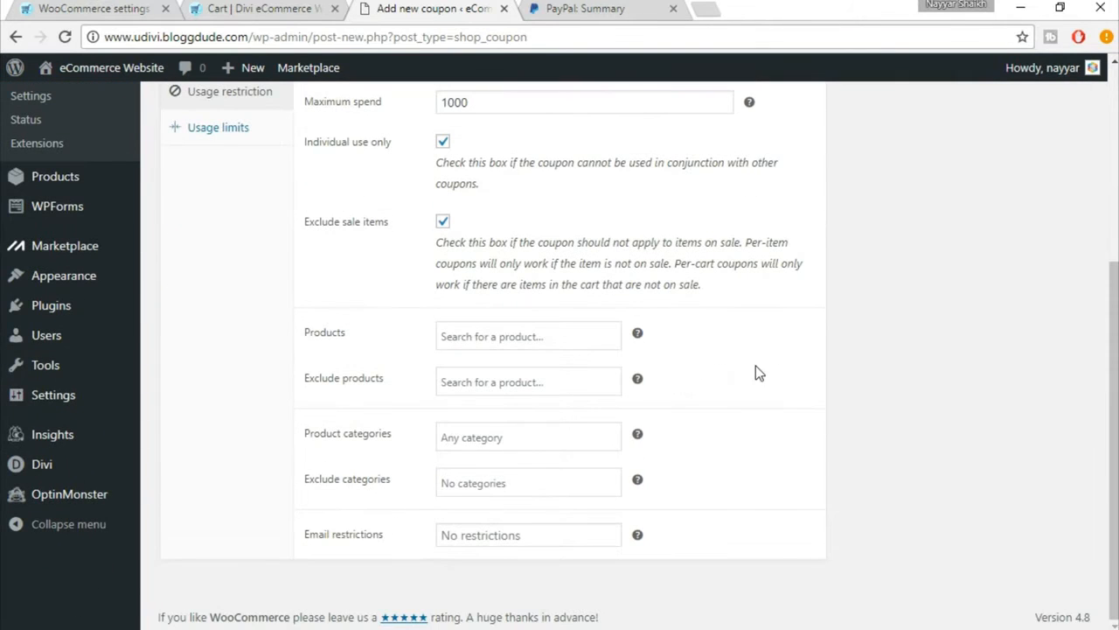
click(561, 339)
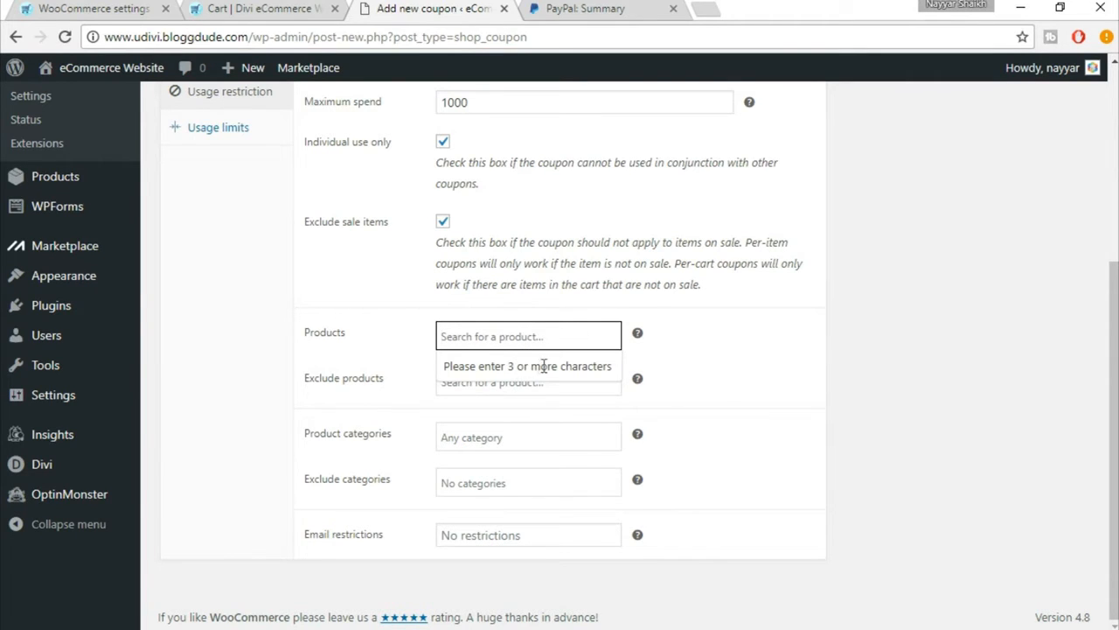
click(725, 365)
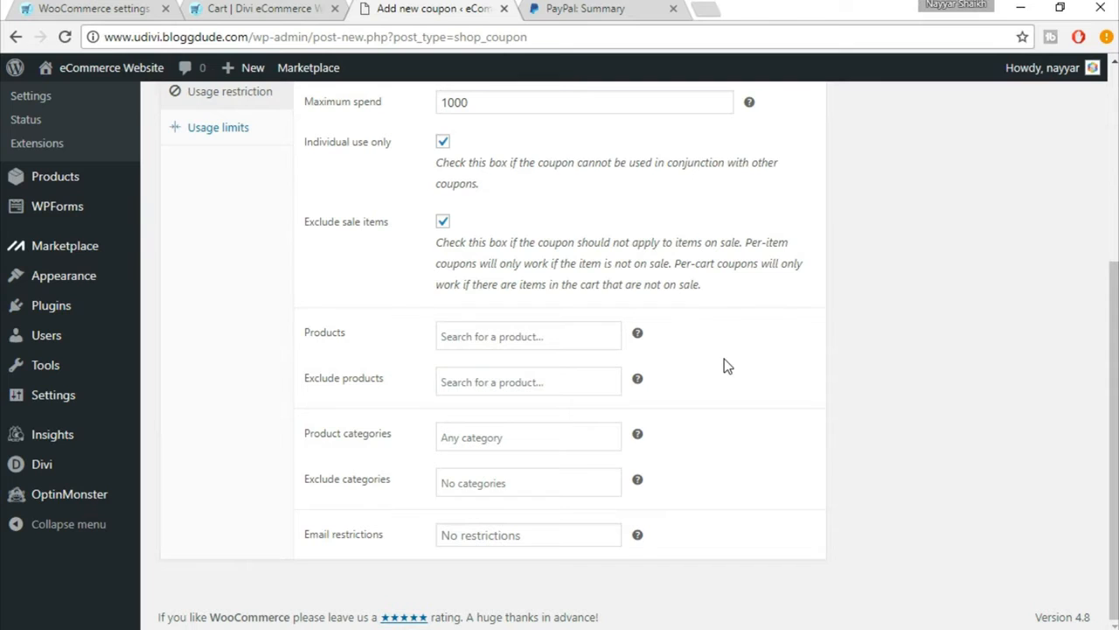
click(526, 334)
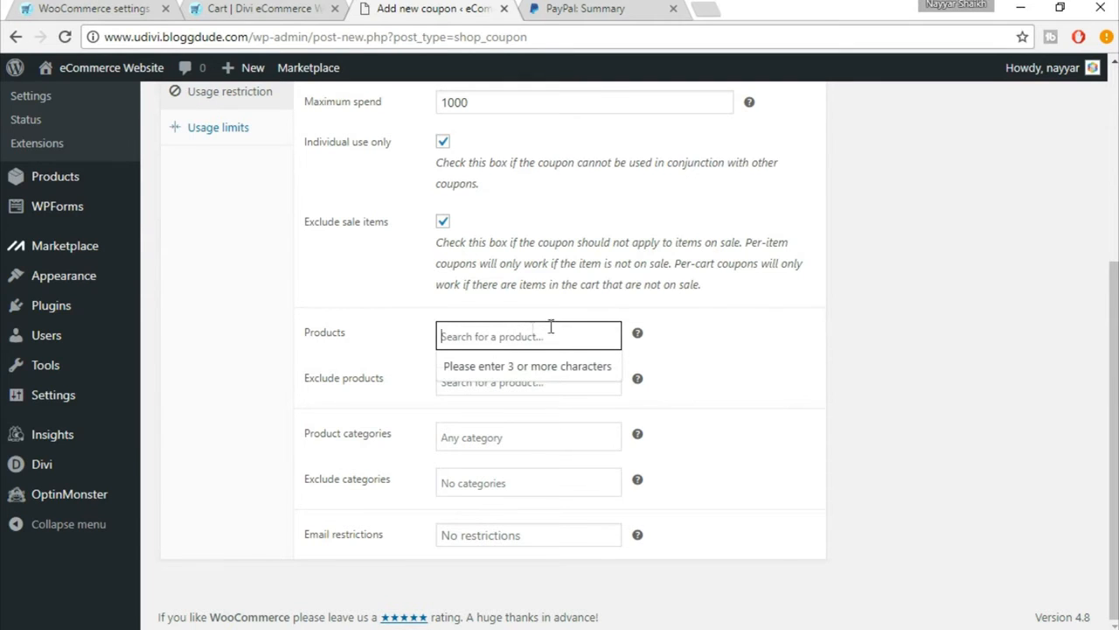
click(796, 353)
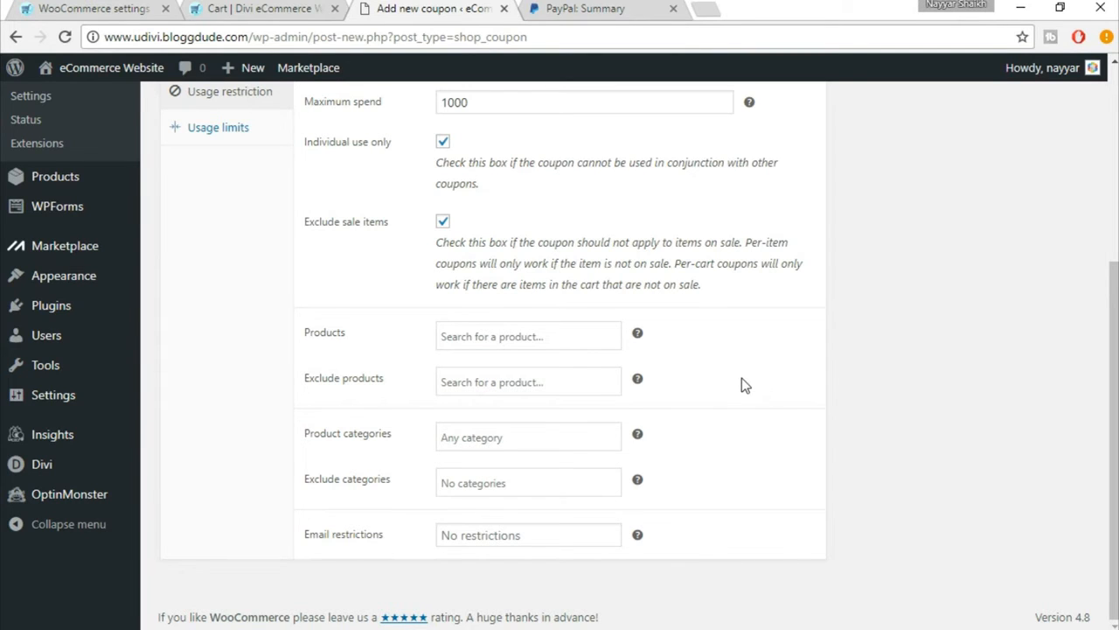
click(473, 382)
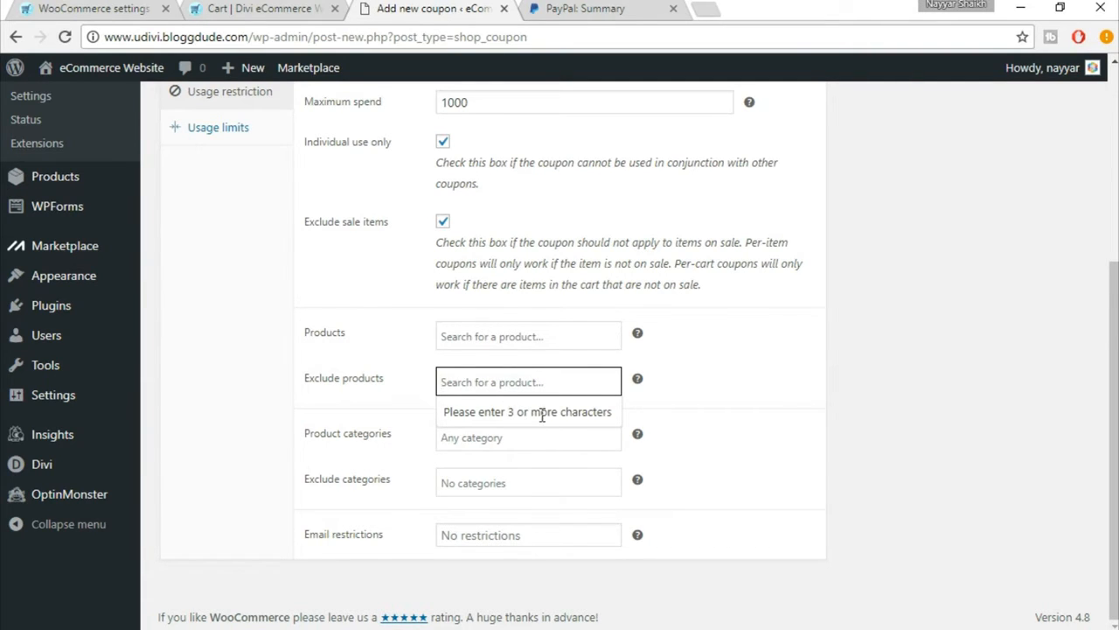
click(809, 424)
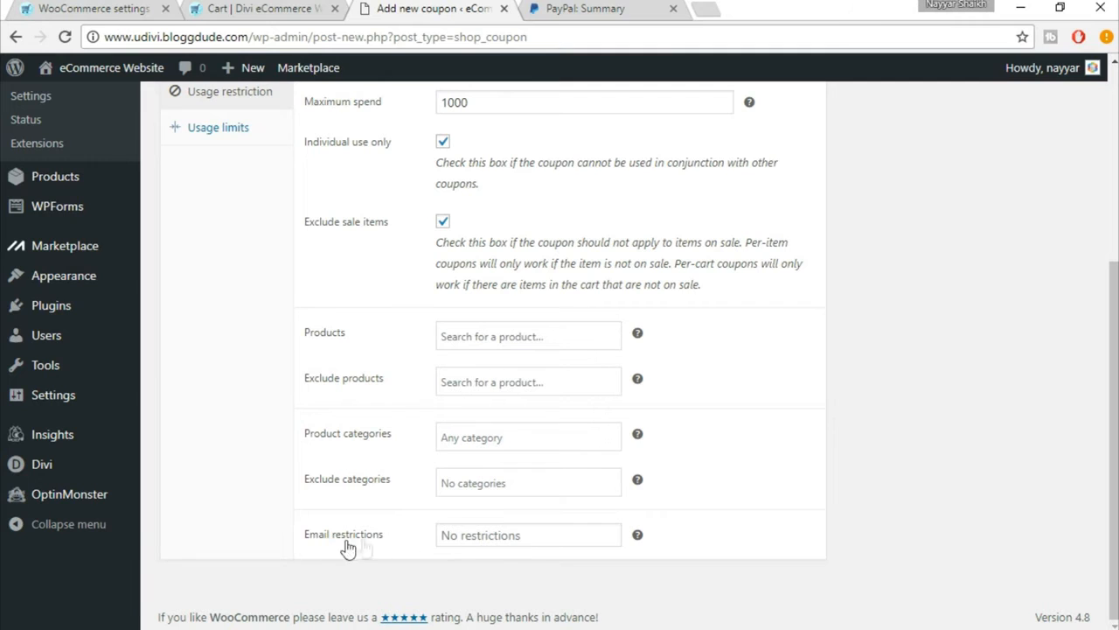
click(509, 535)
click(778, 543)
Step: Set the coupon's usage limit per coupon to 1 and limit its usage to 2 items
scroll(477, 525, up, 2)
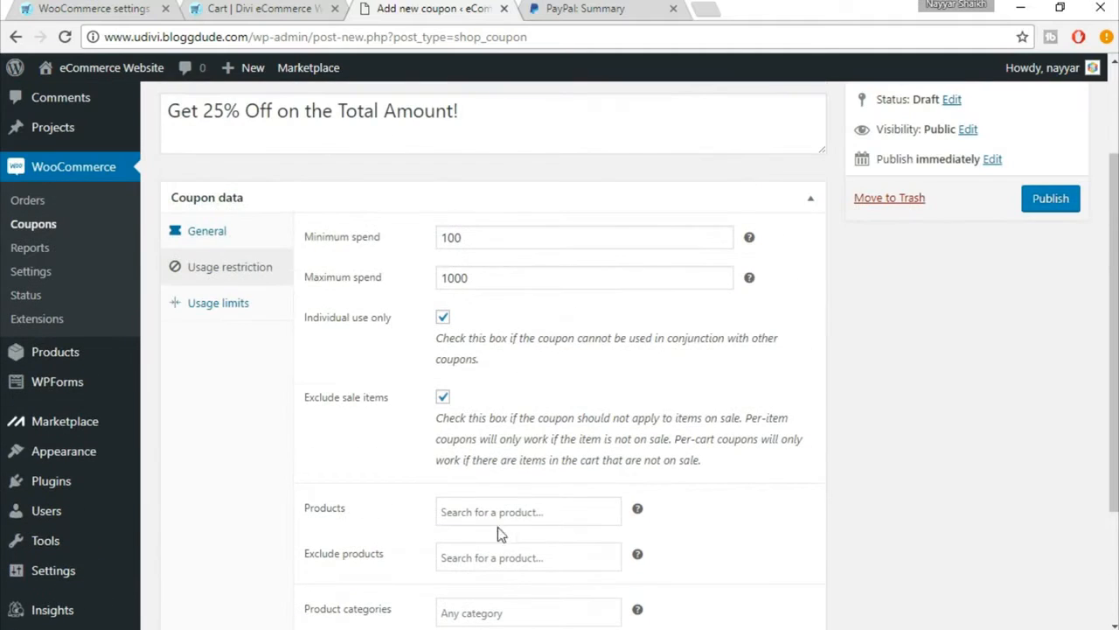
click(211, 313)
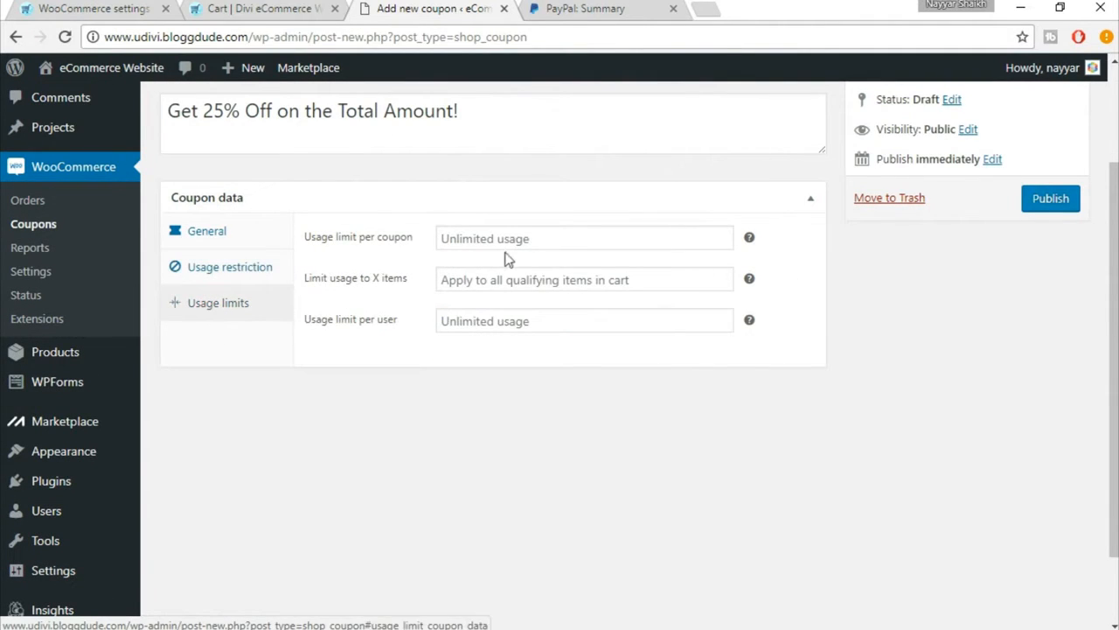
click(481, 239)
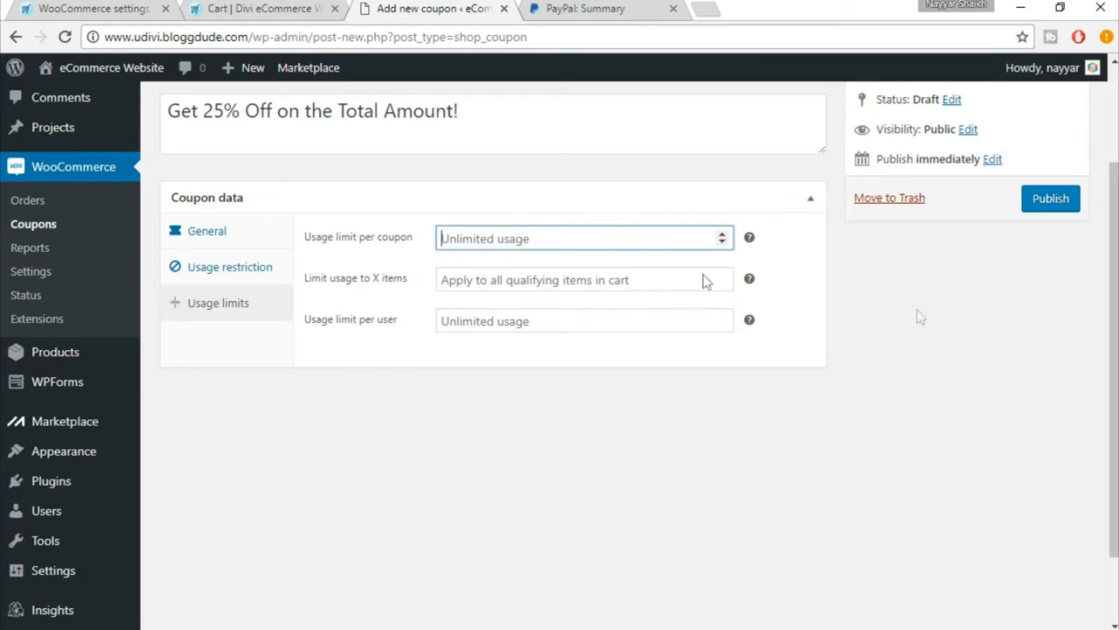
text(1)
click(499, 289)
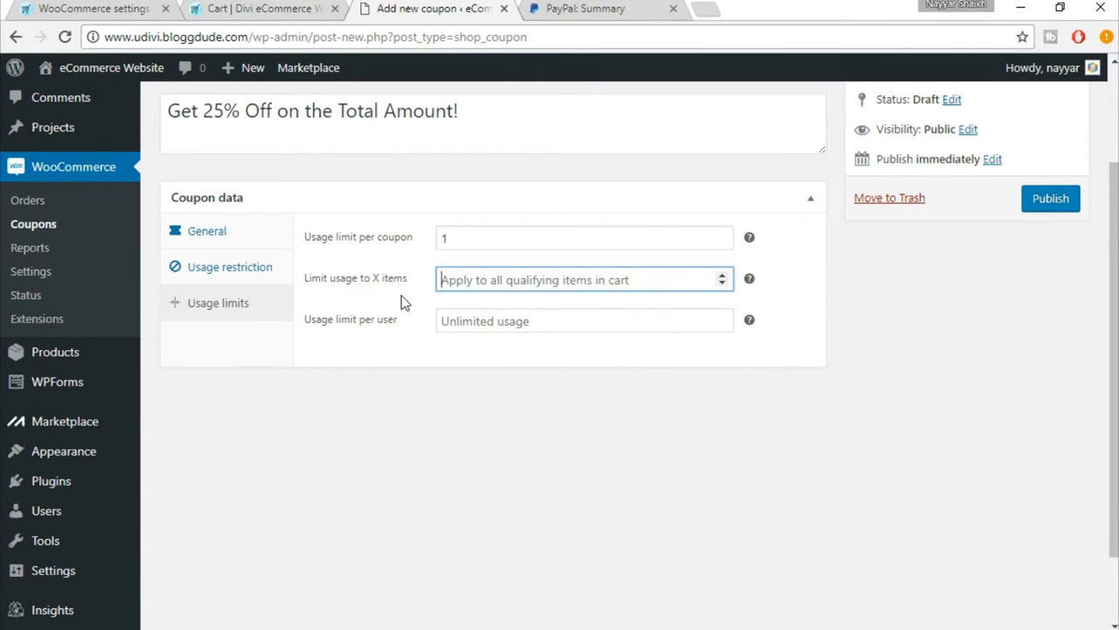
click(722, 278)
click(723, 277)
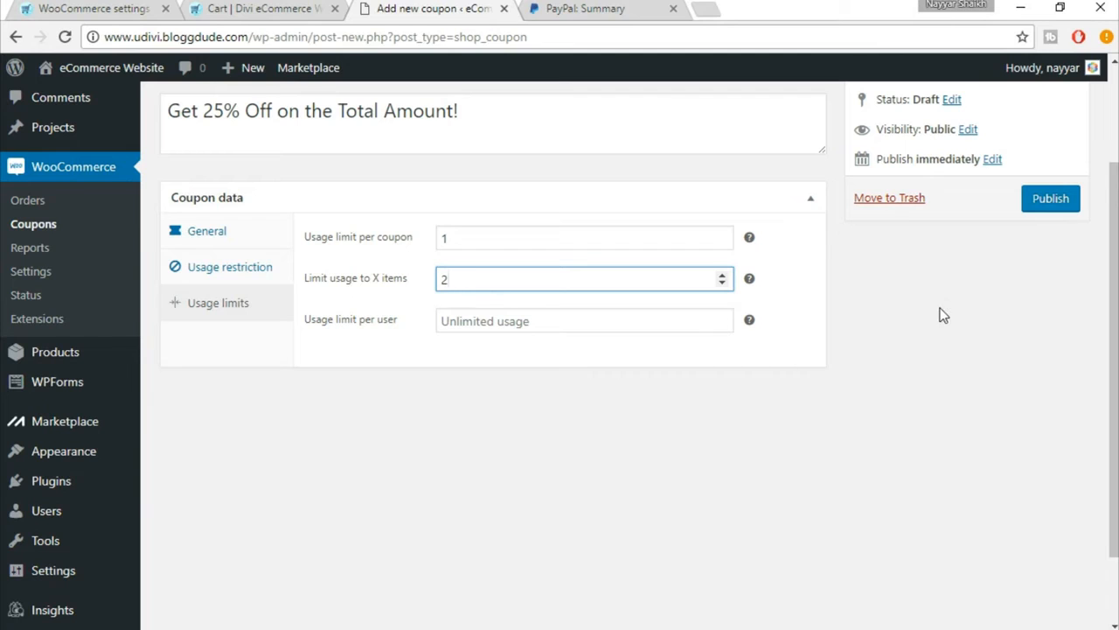
Step: Set the coupon's usage limit per user to 1 and publish the coupon
click(522, 321)
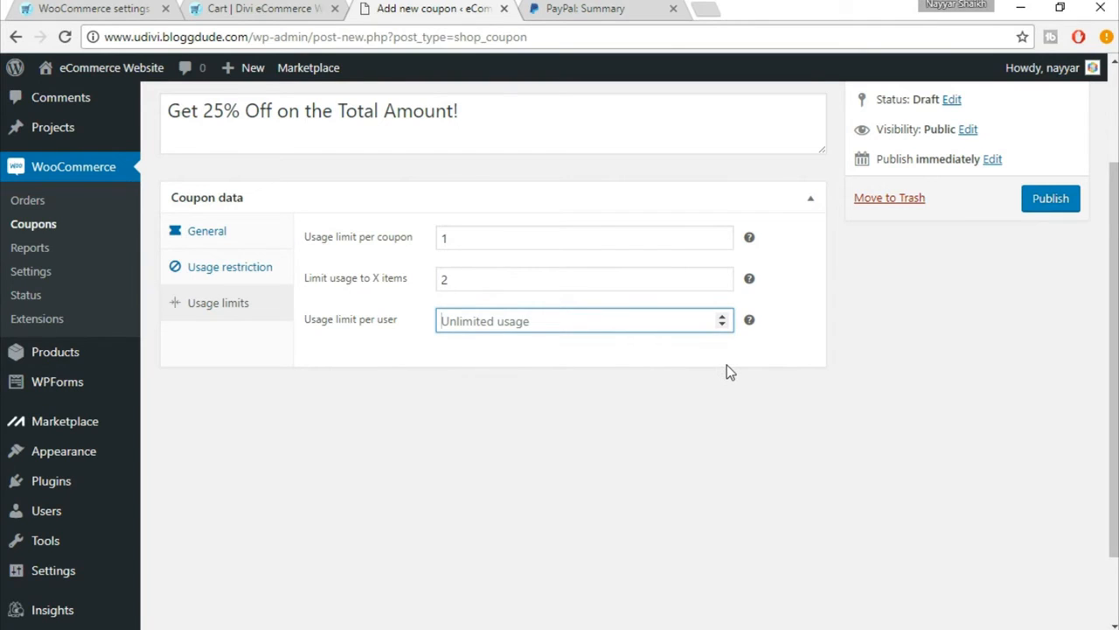
text(1)
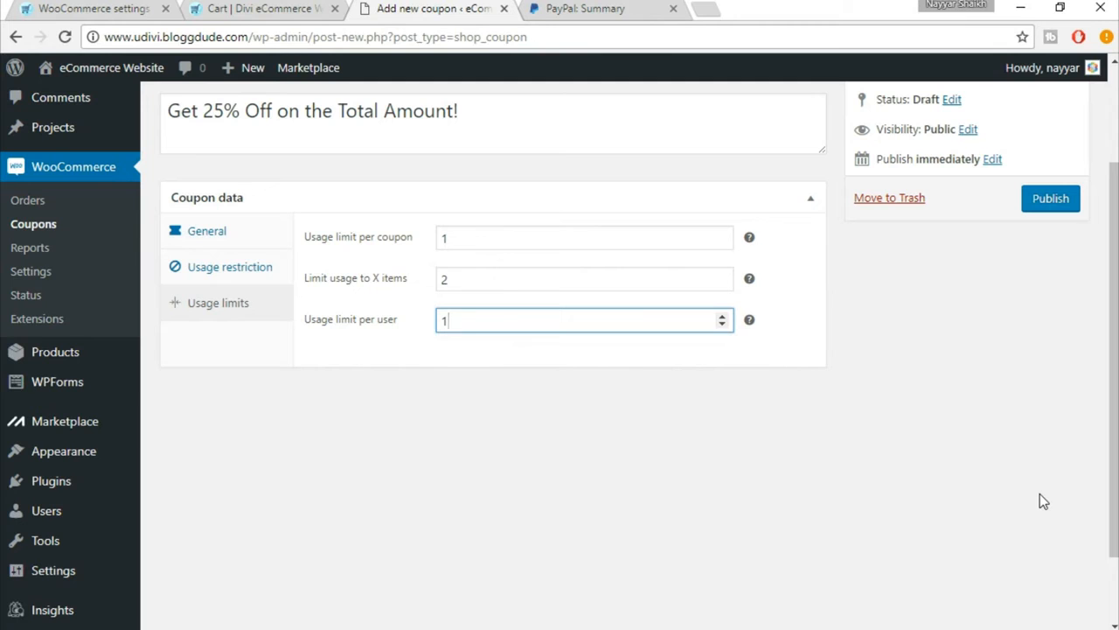
scroll(1041, 507, up, 2)
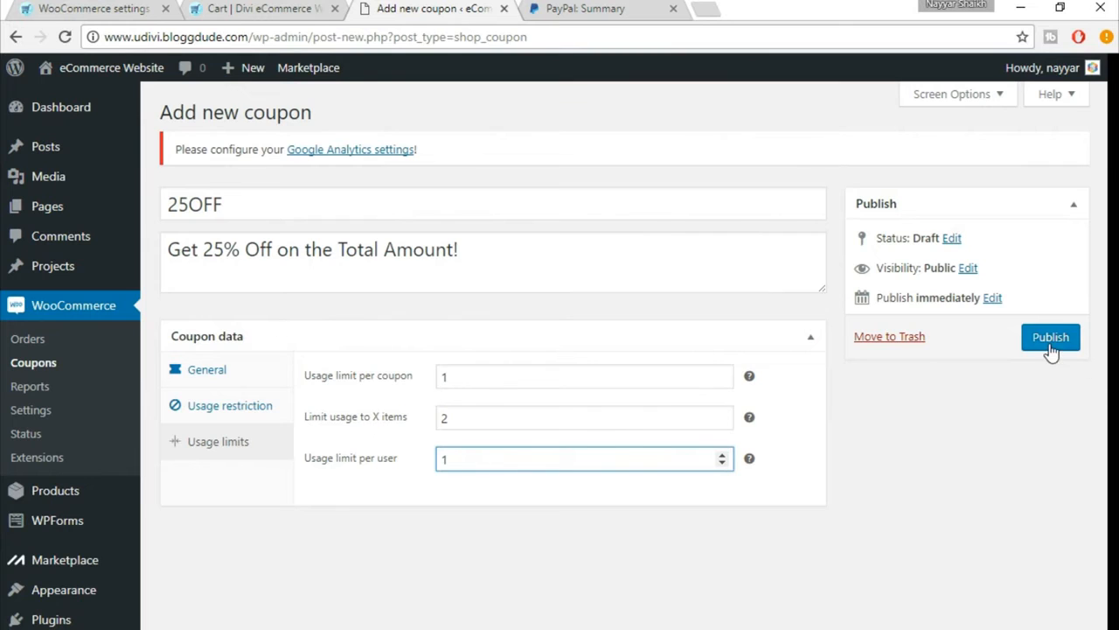
click(1051, 337)
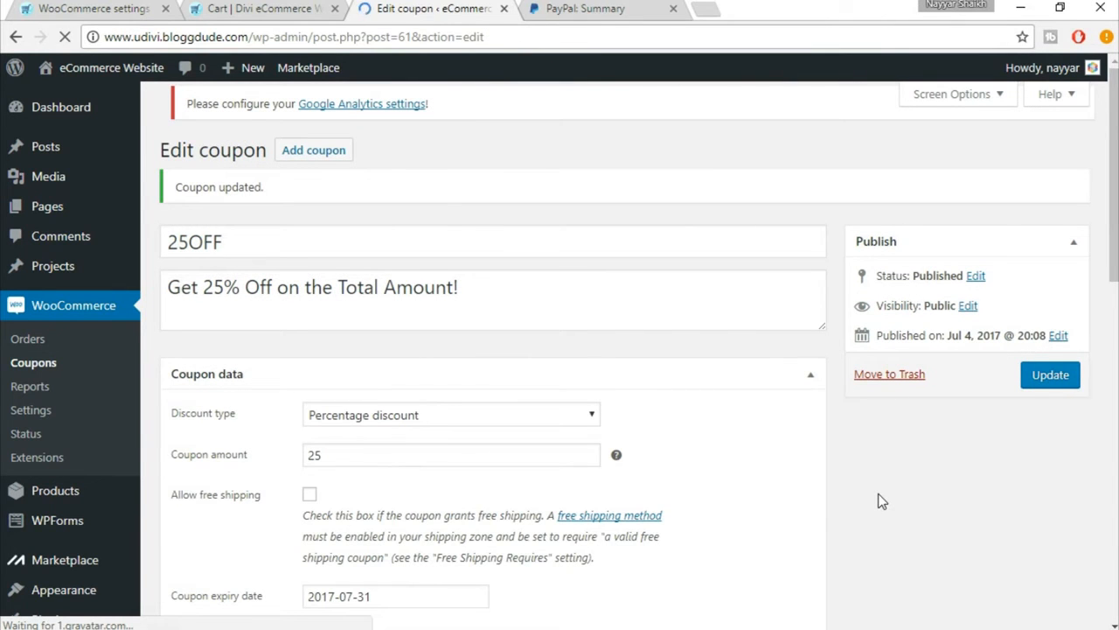
Step: Enter the coupon code 25off on the eDivi store's cart page and look over the cart totals
click(295, 7)
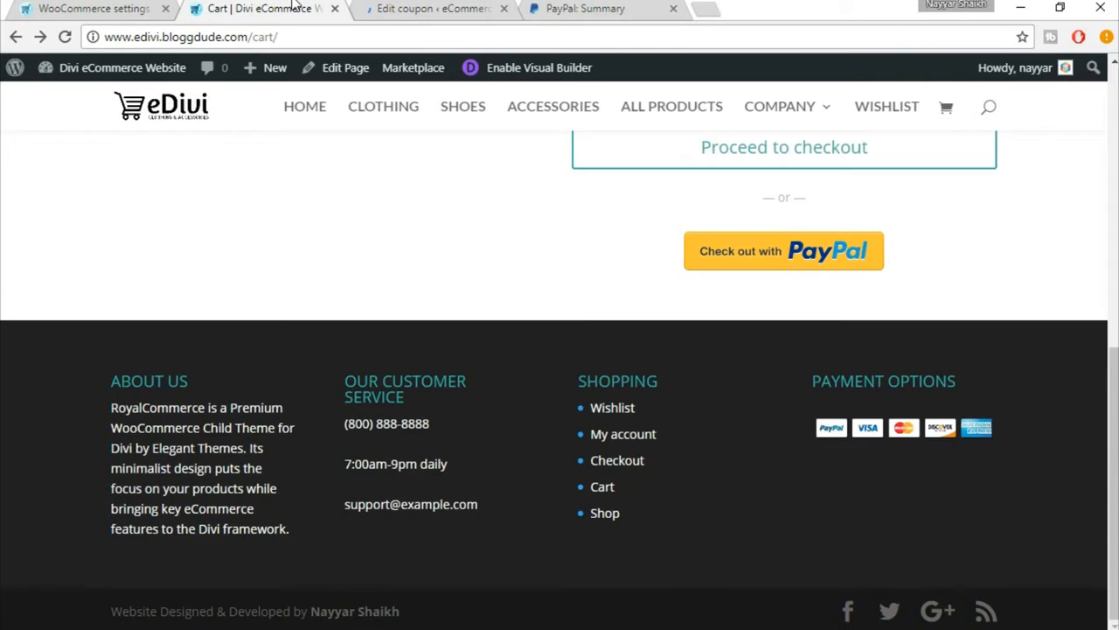
scroll(680, 390, up, 5)
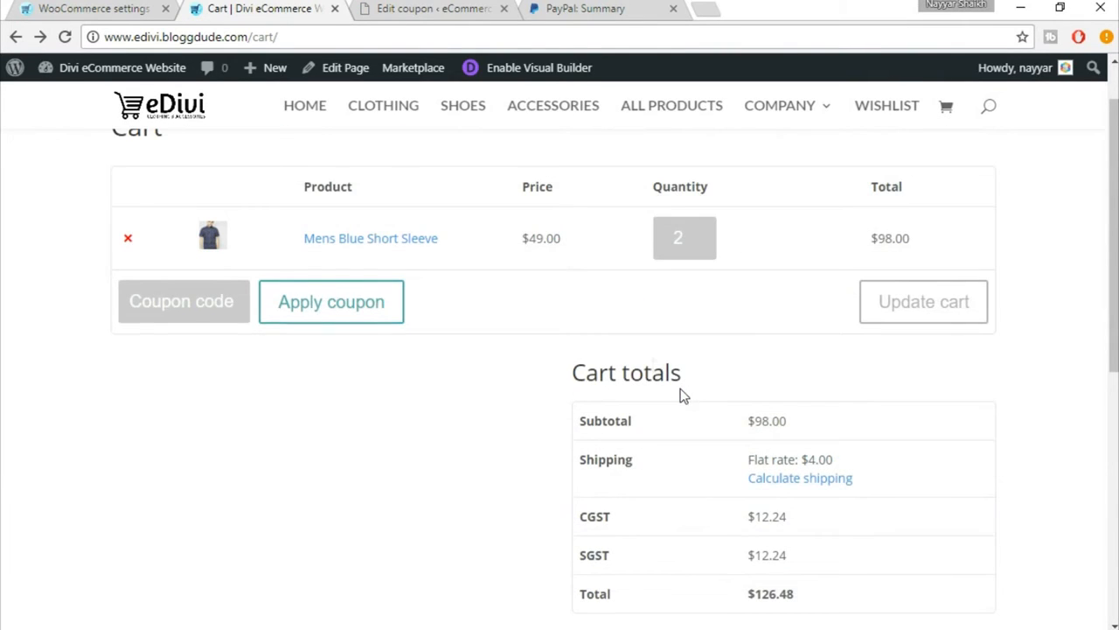
scroll(680, 389, up, 1)
click(188, 391)
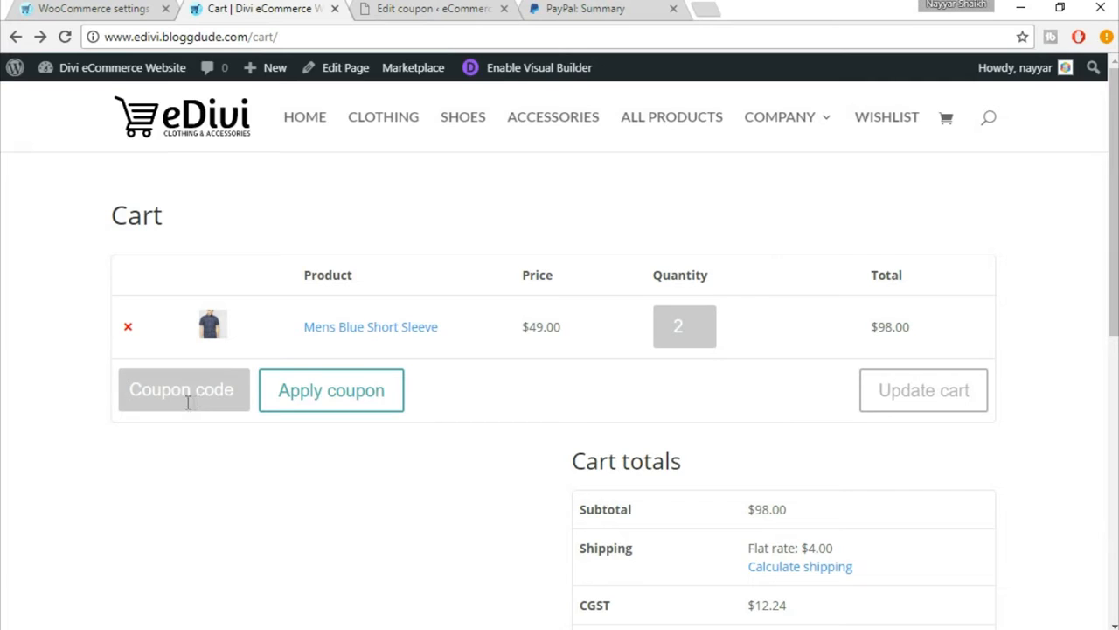
text(25off)
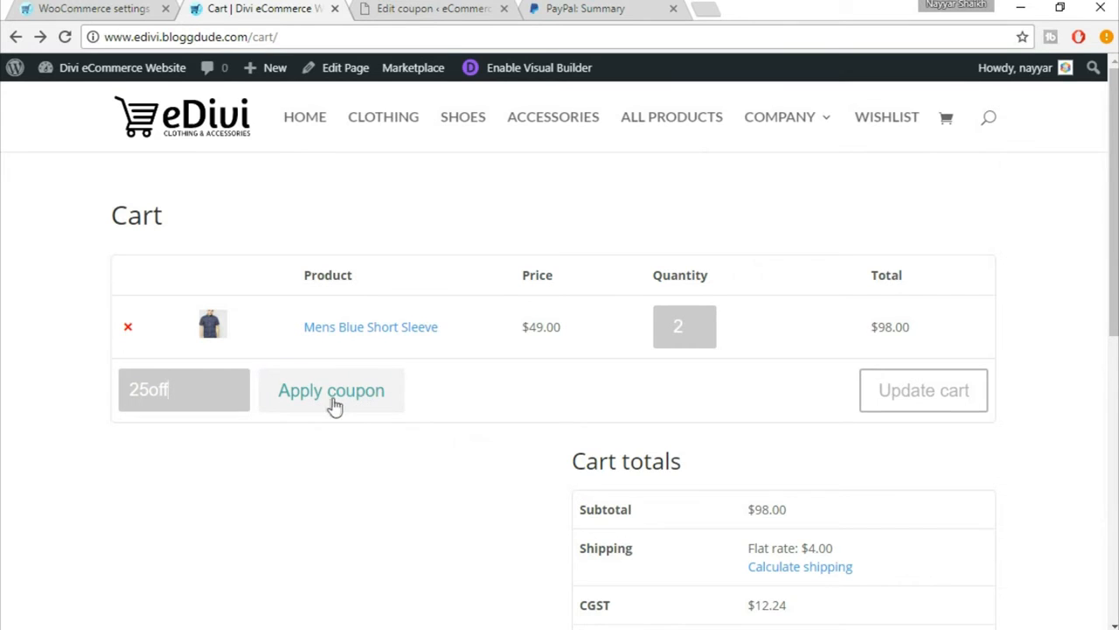
click(374, 402)
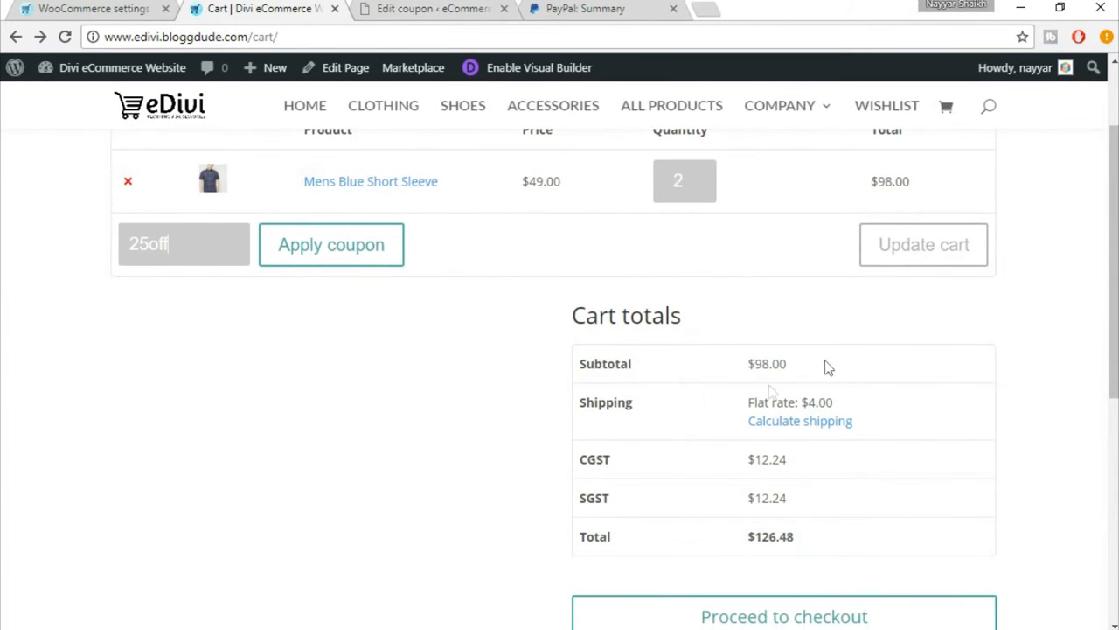
scroll(796, 454, down, 3)
scroll(769, 486, up, 4)
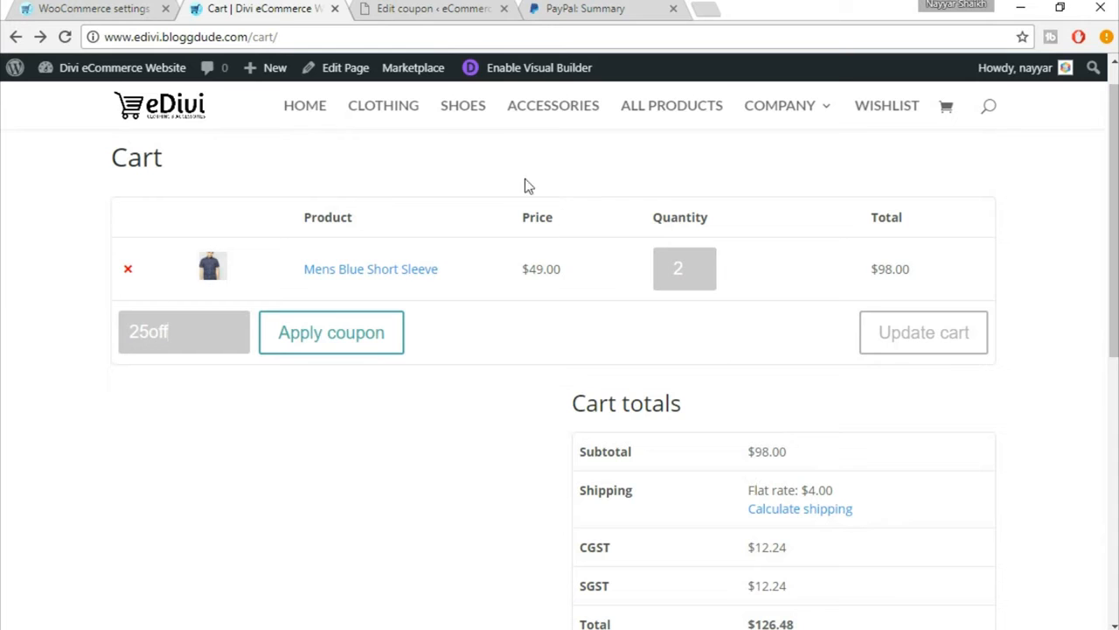
Step: Return to the coupon's admin site and open the WooCommerce checkout settings
click(477, 8)
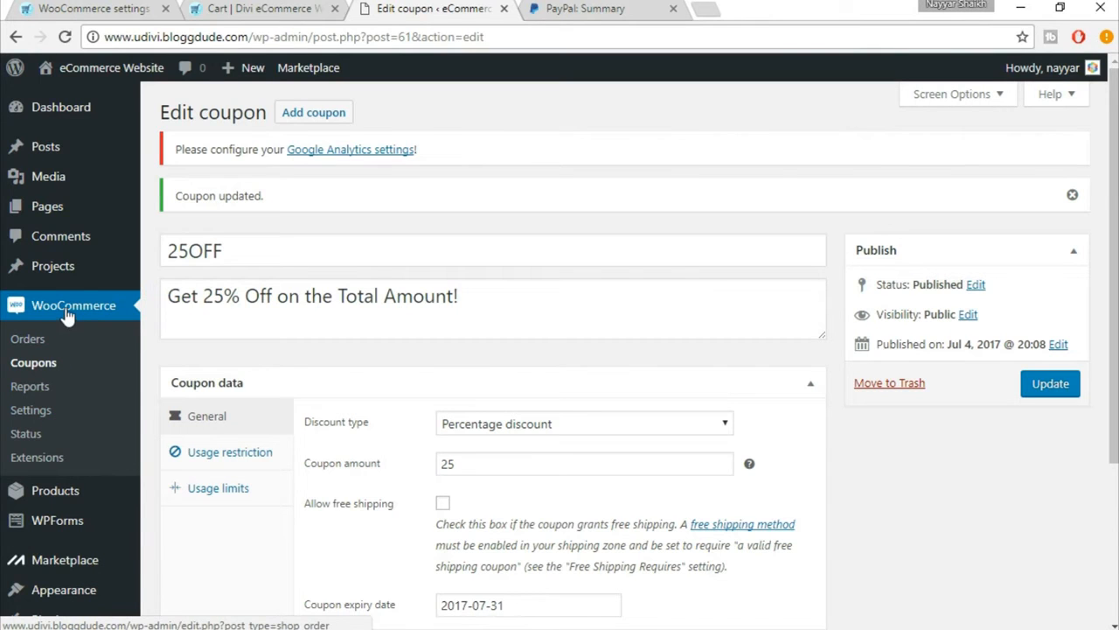
click(32, 410)
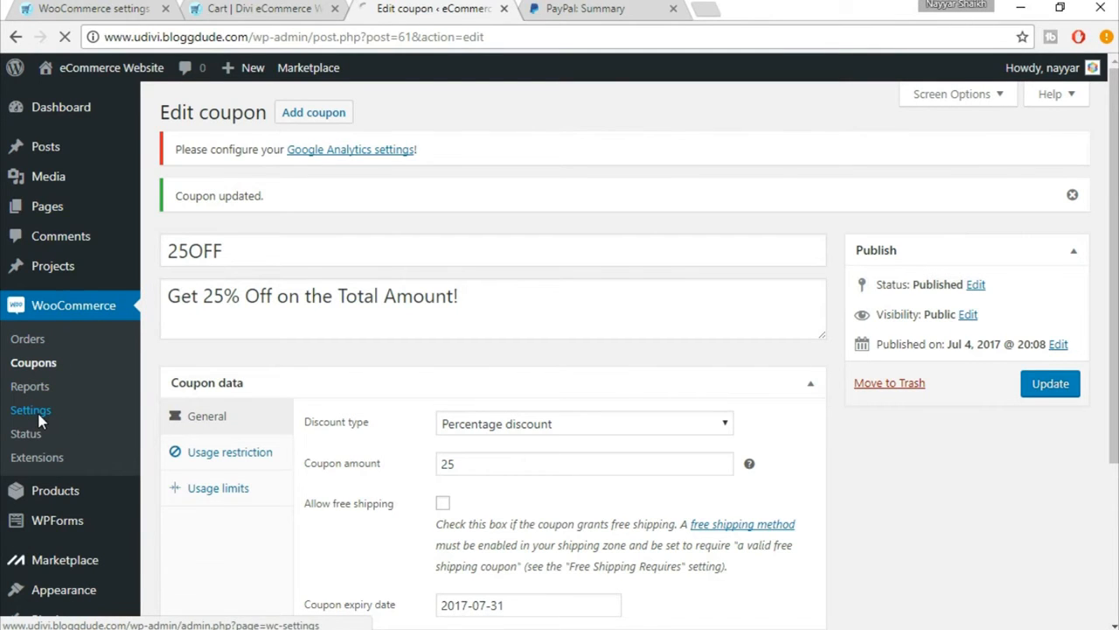
scroll(912, 531, down, 2)
scroll(912, 534, up, 1)
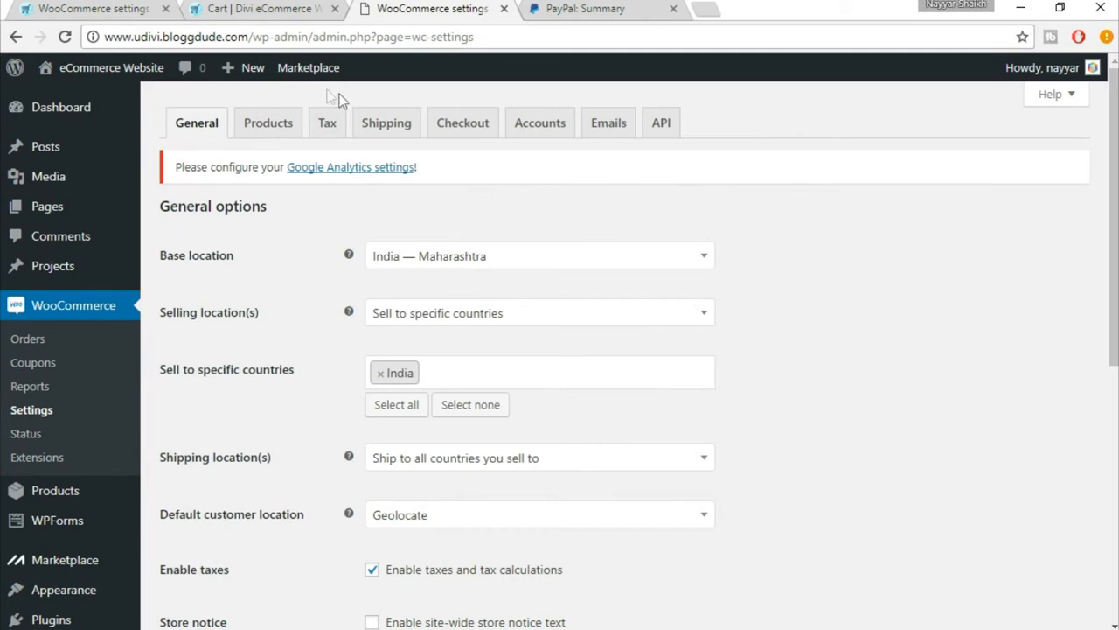
click(477, 131)
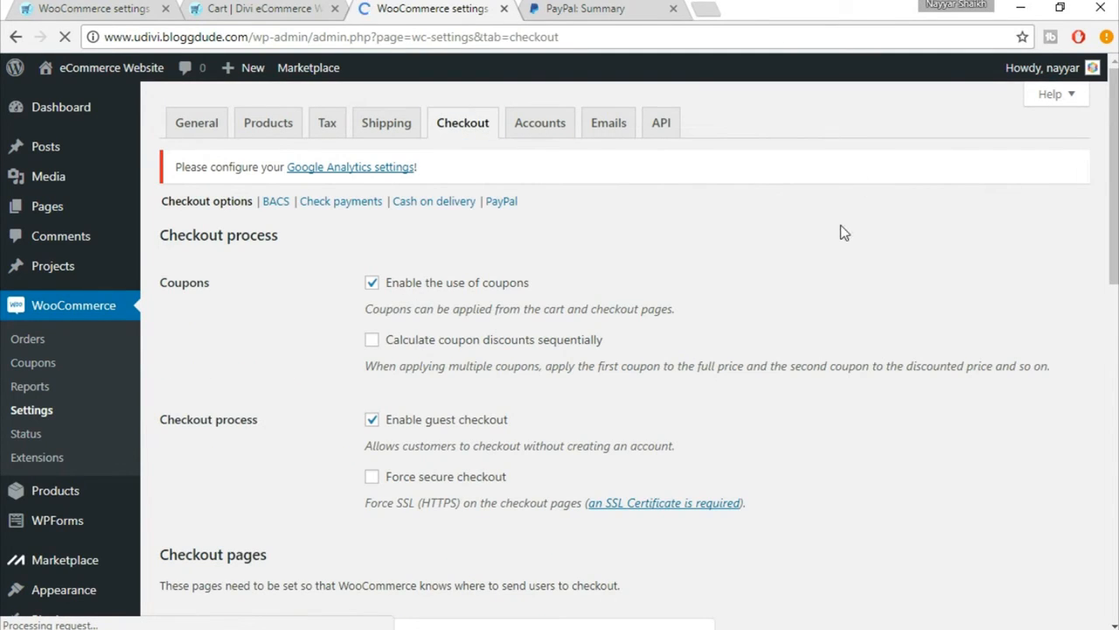
Step: Try enabling bank transfer in the BACS payment settings and go through its account details fields
click(277, 208)
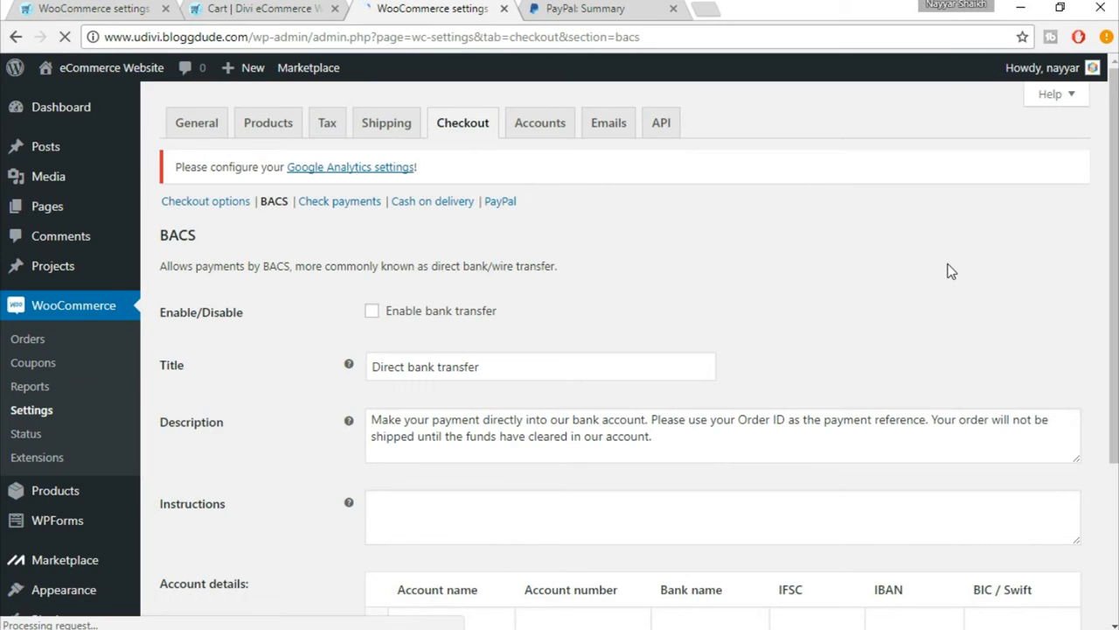
scroll(951, 271, down, 2)
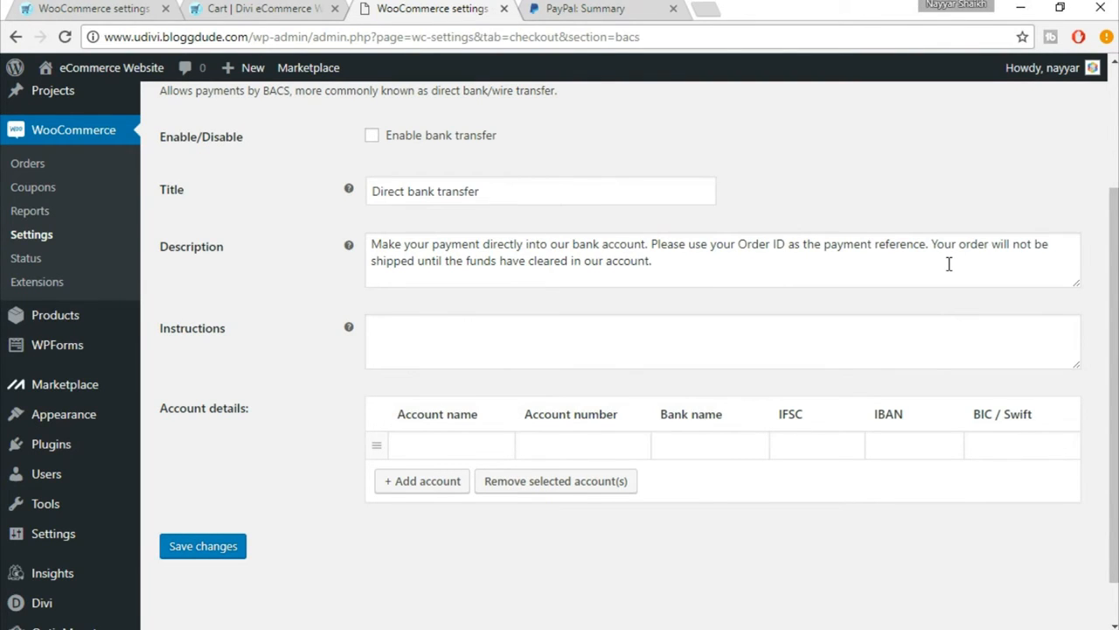
scroll(949, 278, up, 1)
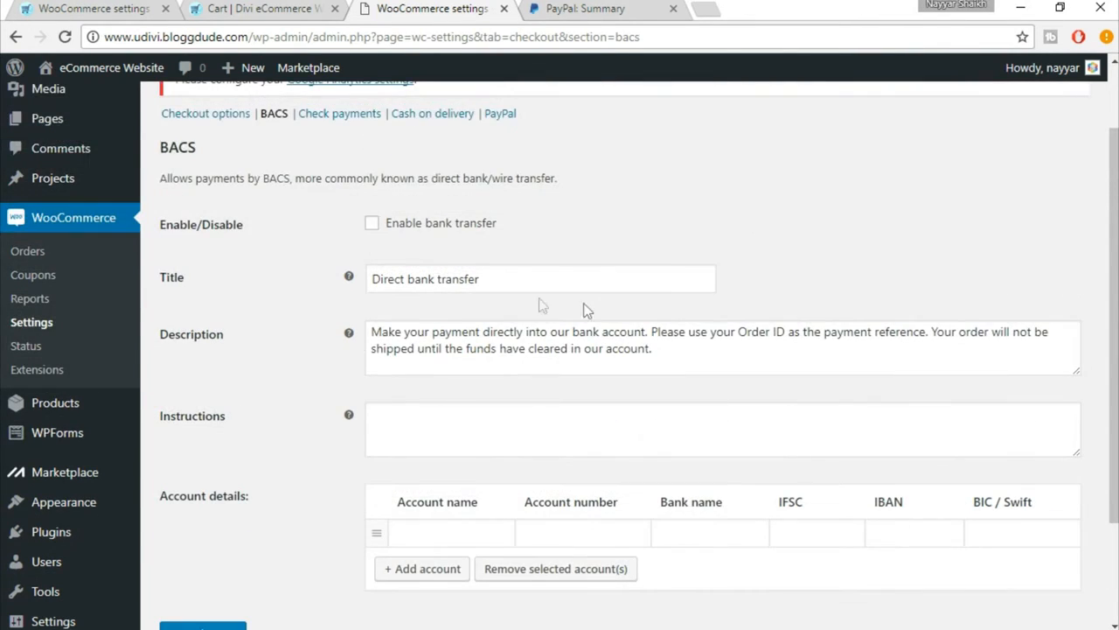
click(402, 227)
scroll(500, 254, down, 2)
click(475, 386)
click(580, 387)
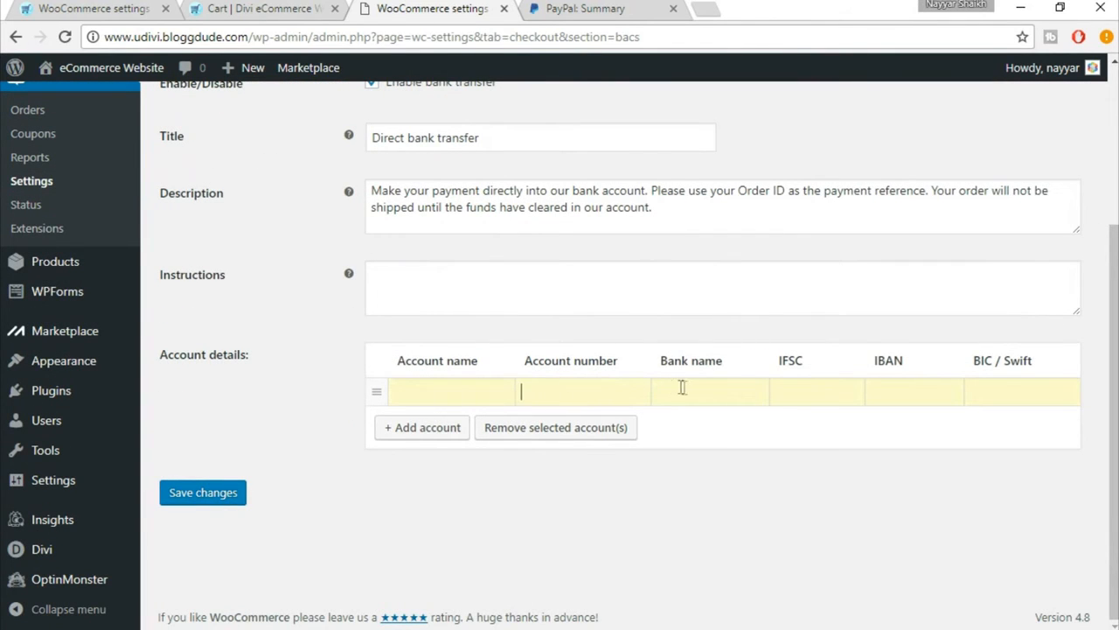
click(825, 397)
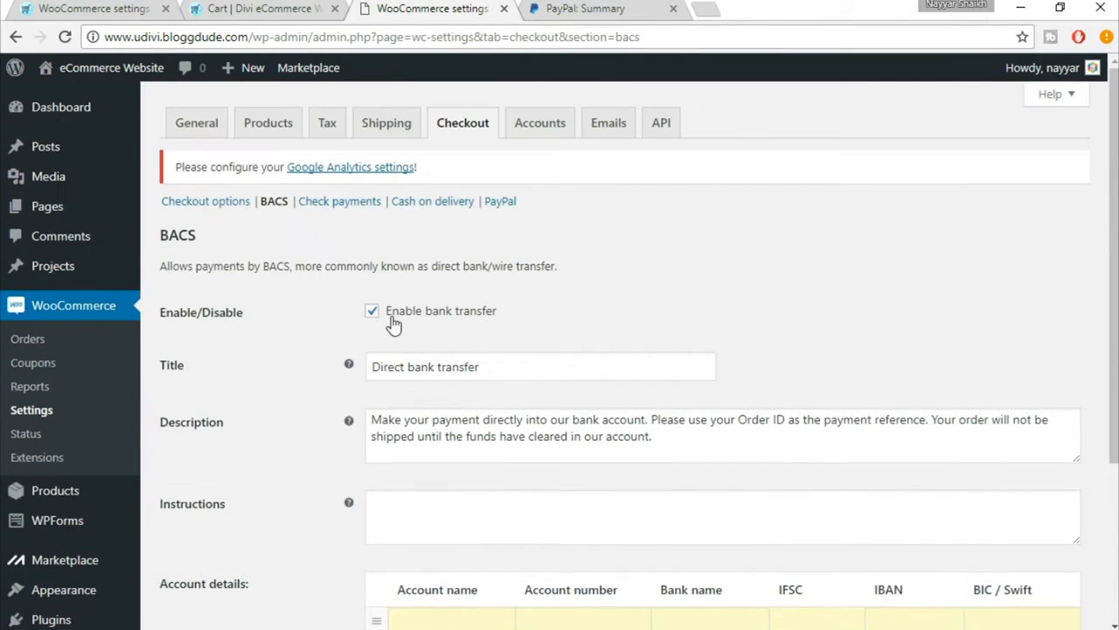
click(372, 312)
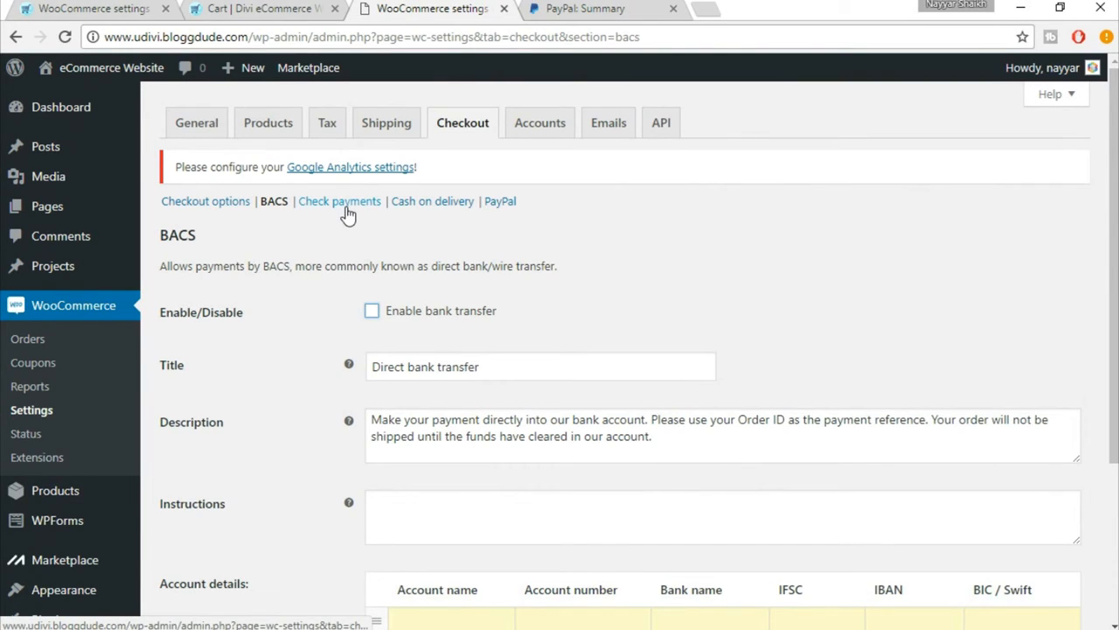
Step: Enable cash on delivery as a payment method and save its settings
click(432, 201)
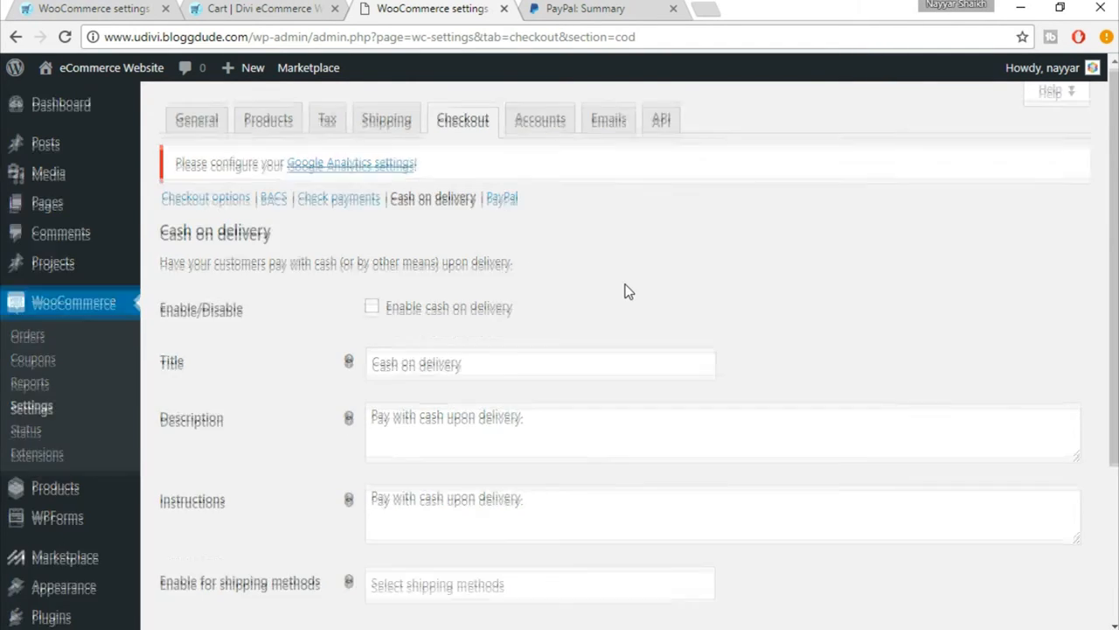
click(454, 223)
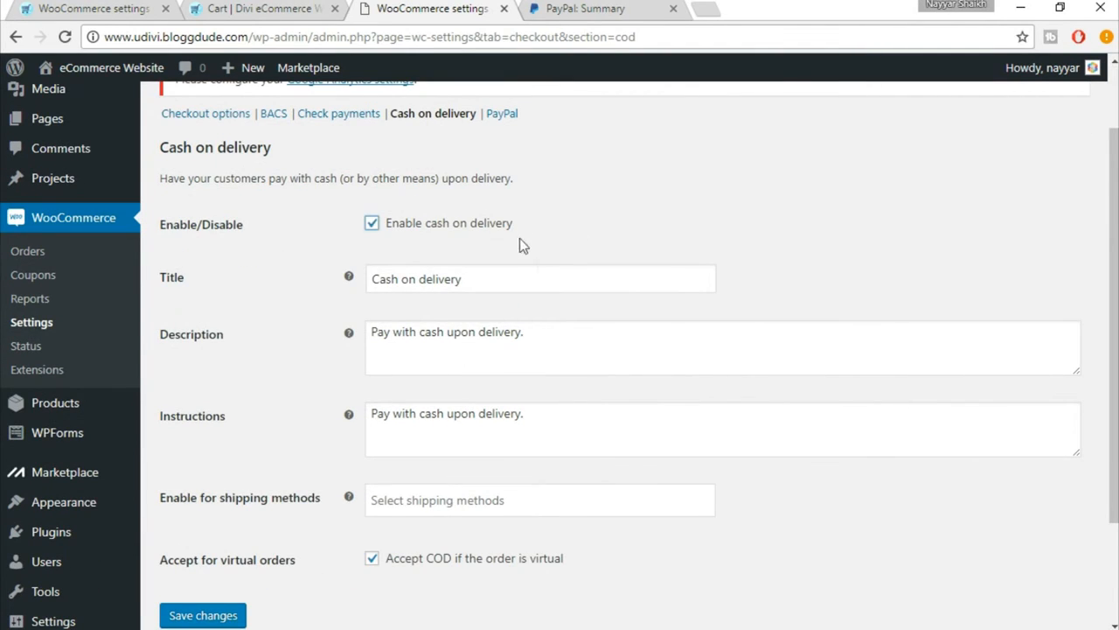
scroll(544, 271, down, 1)
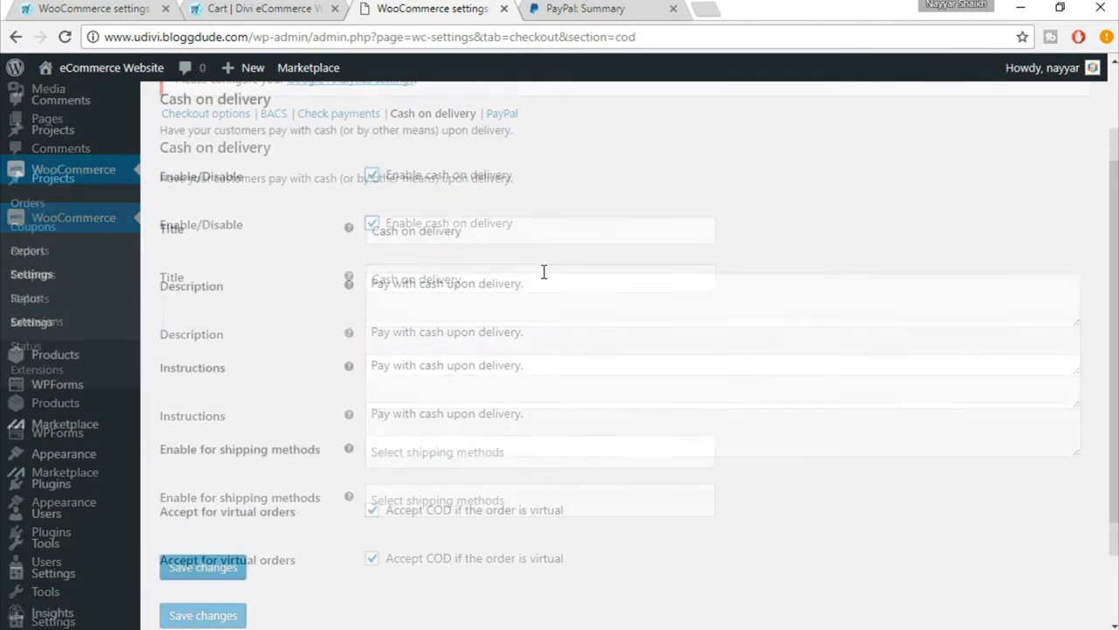
scroll(544, 271, up, 1)
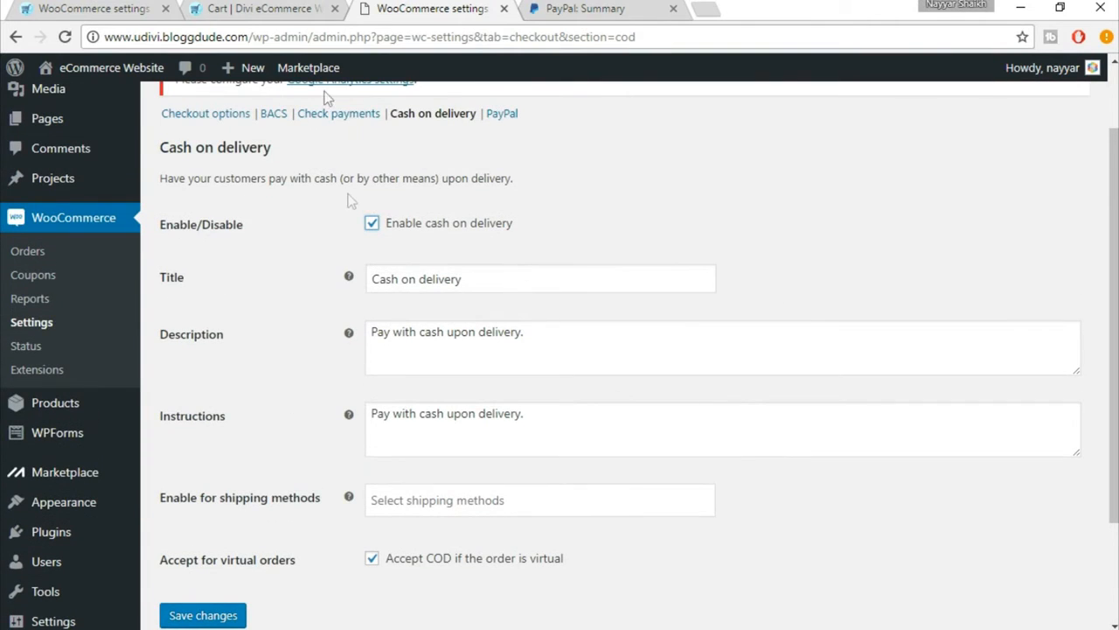
click(203, 615)
scroll(874, 403, down, 1)
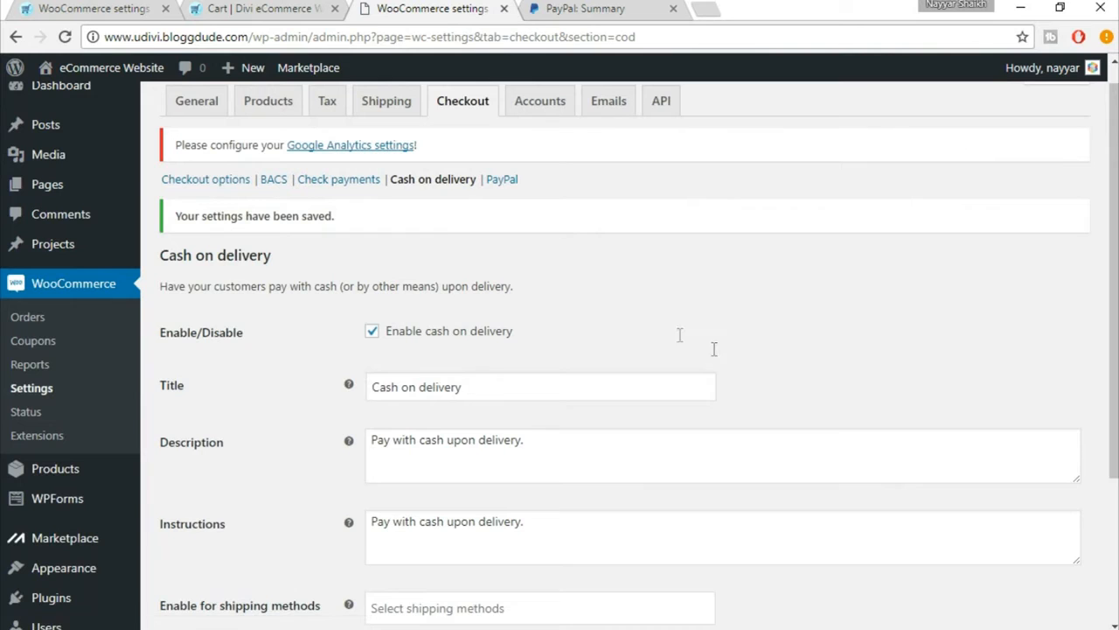
Step: Enable PayPal Standard in the PayPal payment settings
scroll(507, 195, up, 1)
click(500, 206)
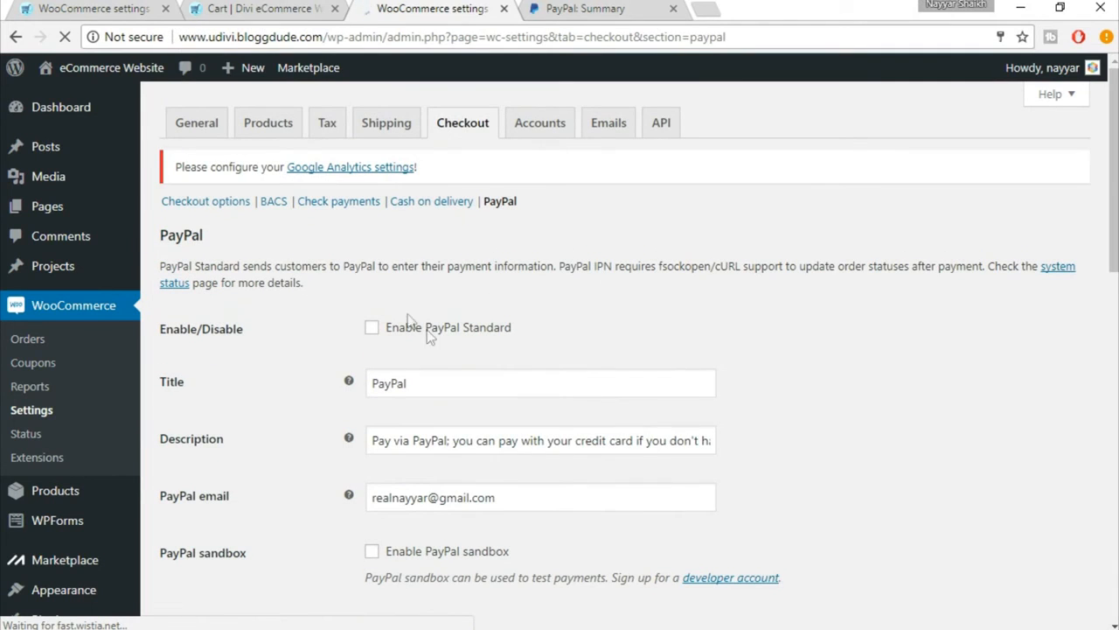
click(447, 336)
scroll(764, 347, down, 1)
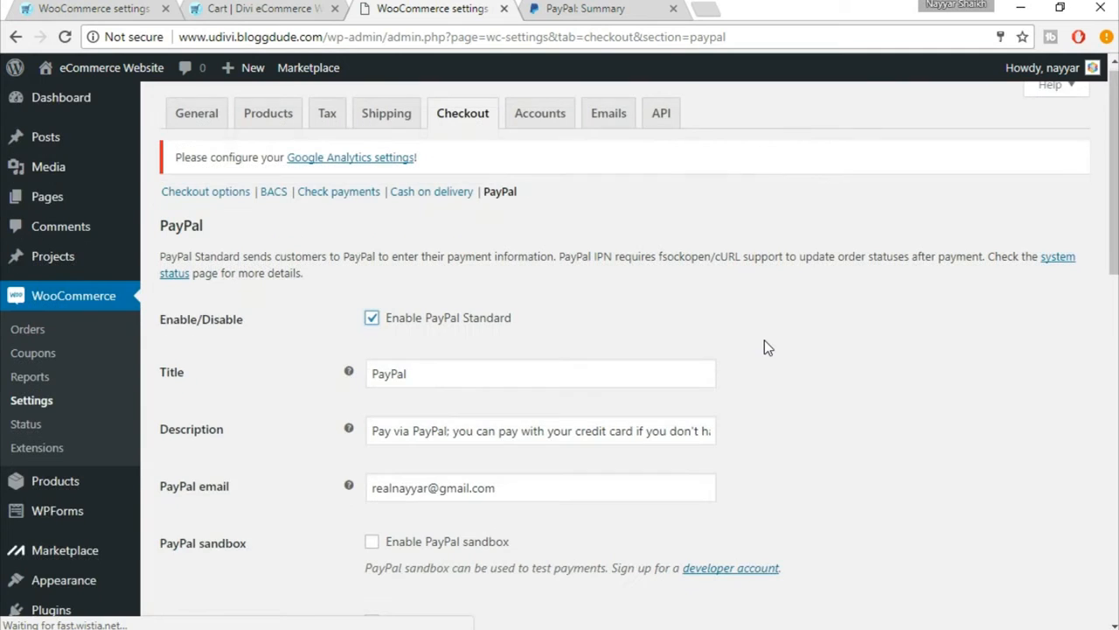
scroll(317, 368, down, 1)
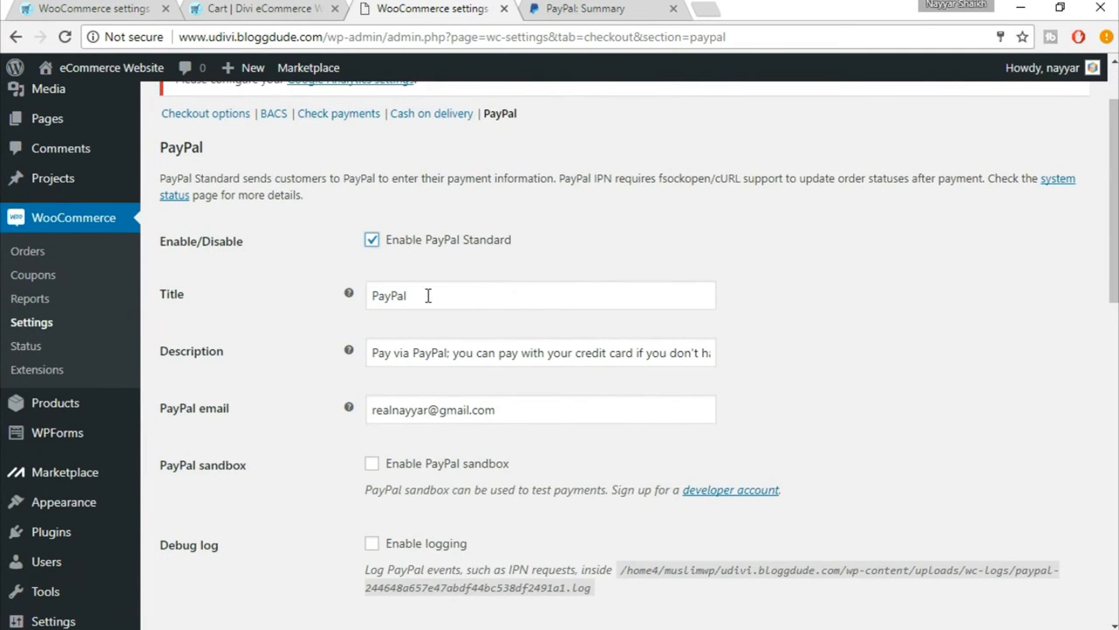
scroll(749, 383, down, 1)
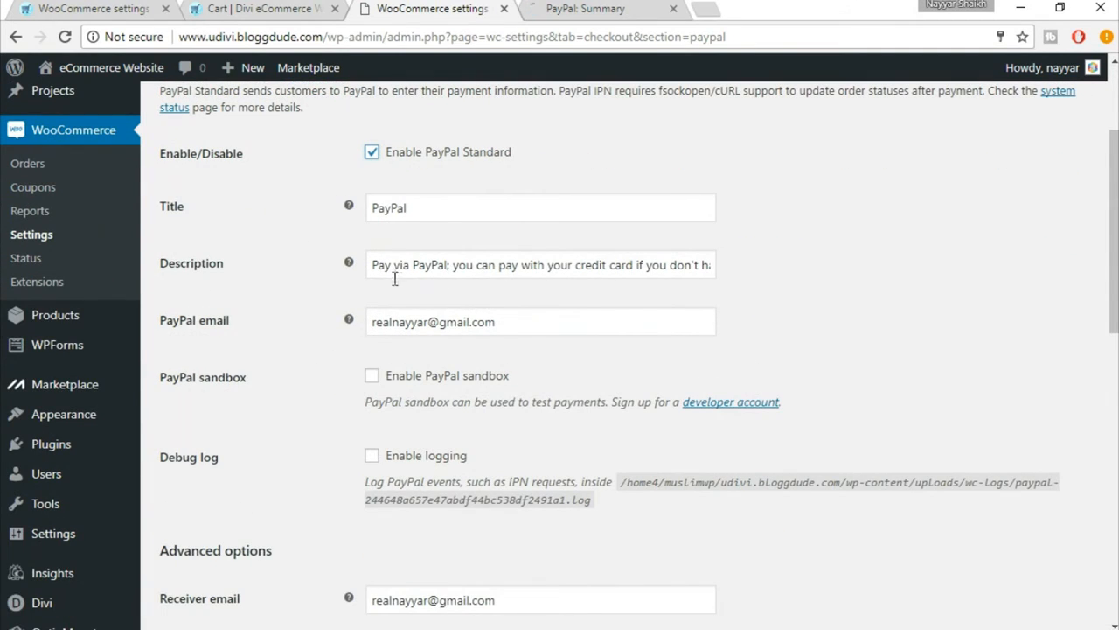
Step: Review the PayPal title and description, and select the PayPal email address in its field
click(600, 272)
click(550, 210)
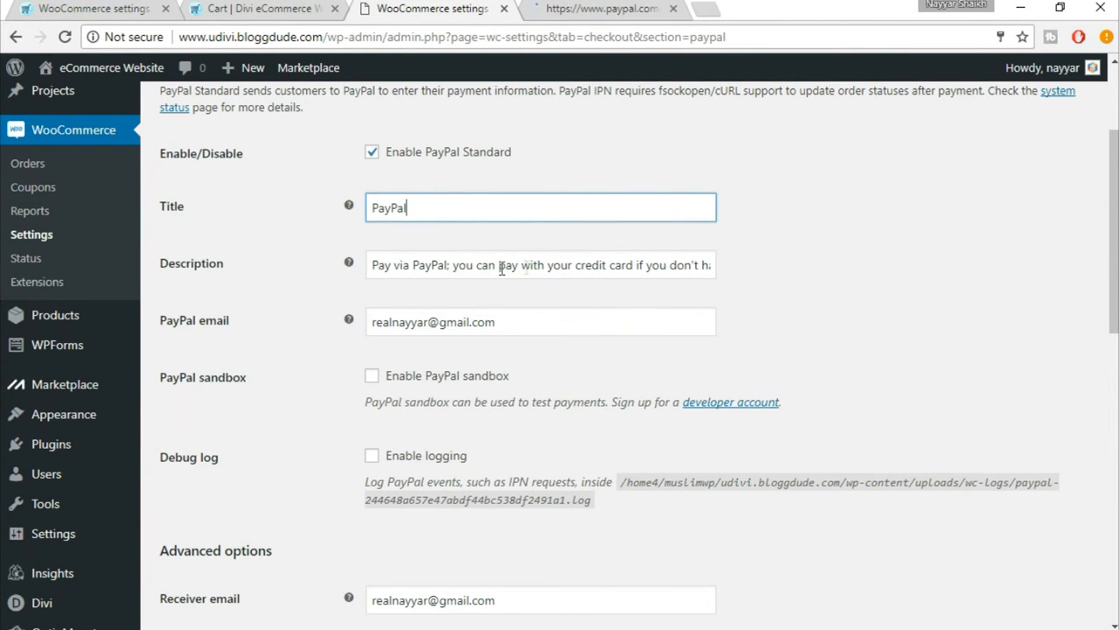
scroll(796, 301, down, 1)
drag(514, 235, 363, 230)
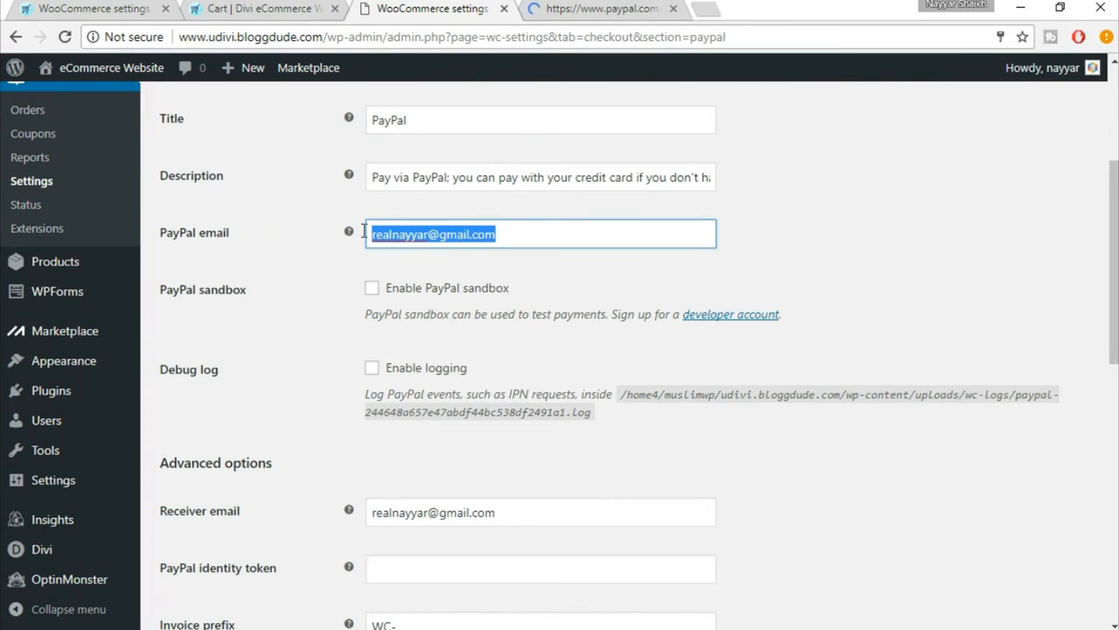
Step: Examine the PayPal email, sandbox, debug log and receiver email settings
click(468, 265)
drag(508, 237, 360, 227)
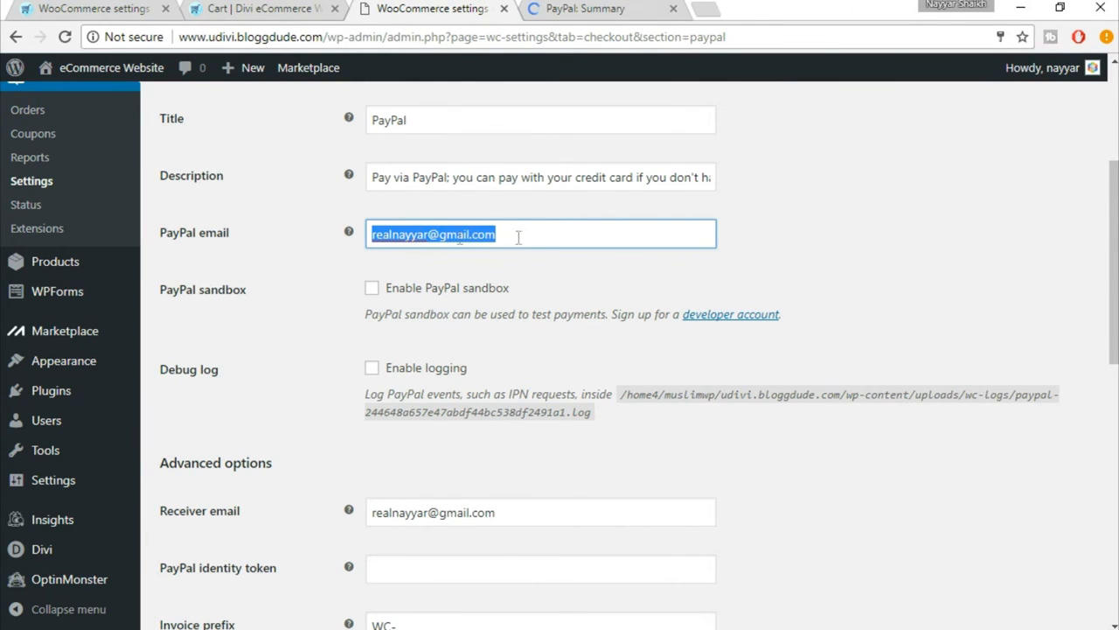
scroll(870, 282, down, 1)
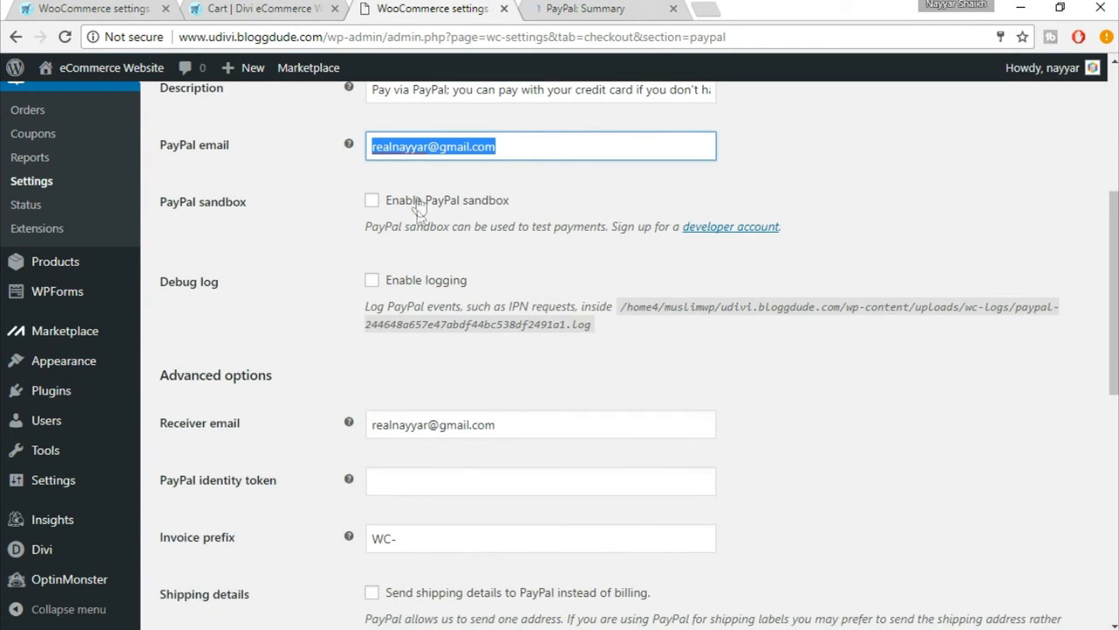
scroll(502, 346, down, 1)
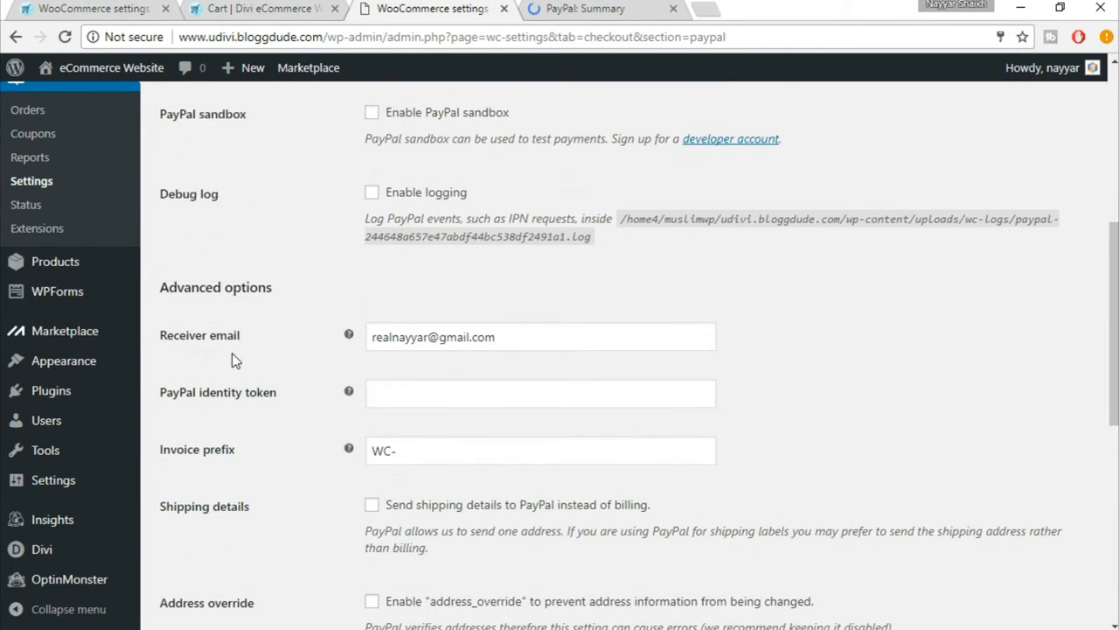
triple_click(377, 342)
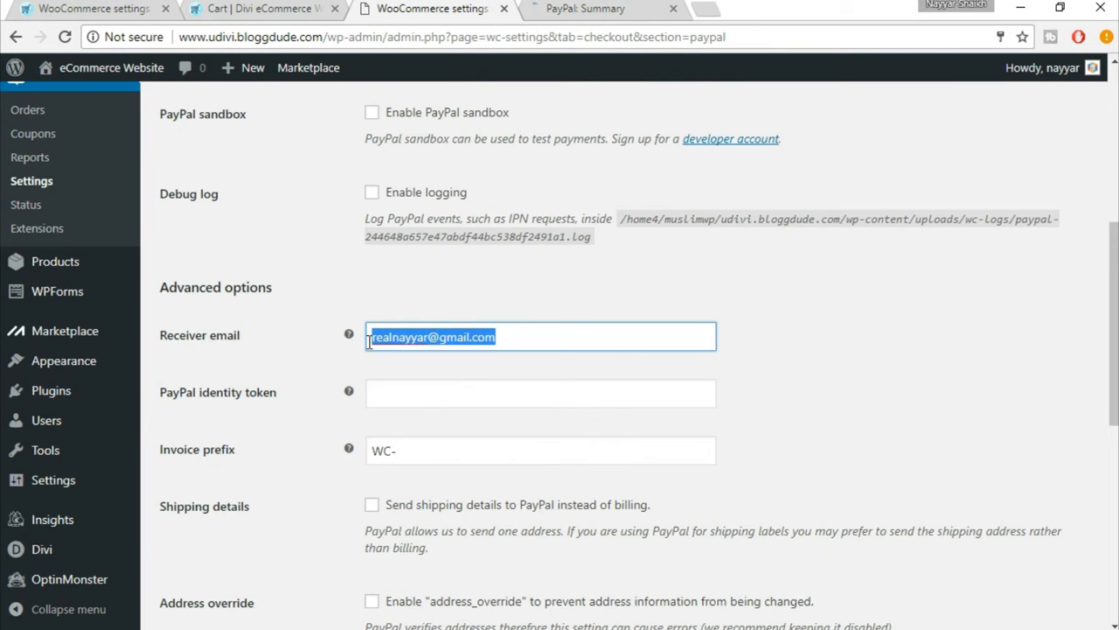
scroll(863, 366, down, 4)
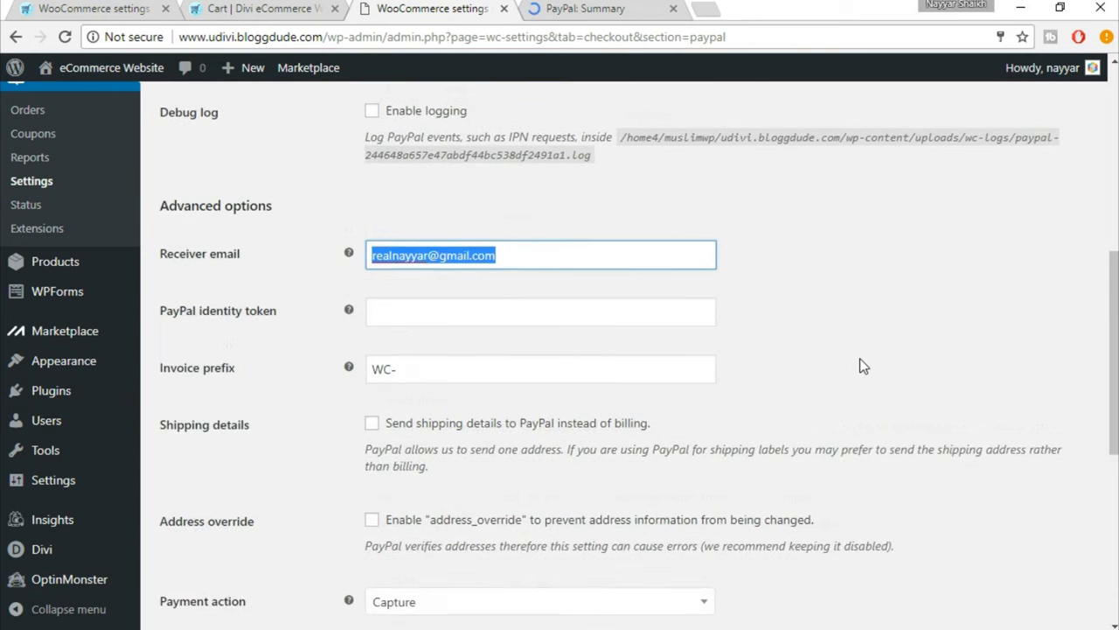
Step: Clear the prefilled API username and API password from the PayPal API credentials
scroll(863, 366, down, 1)
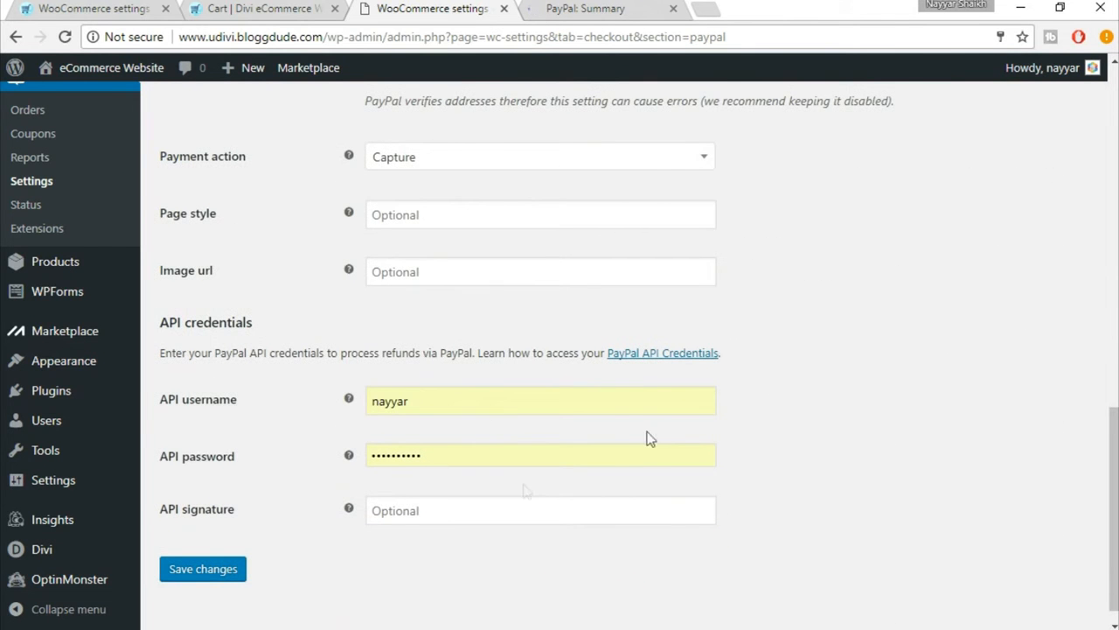
double_click(411, 404)
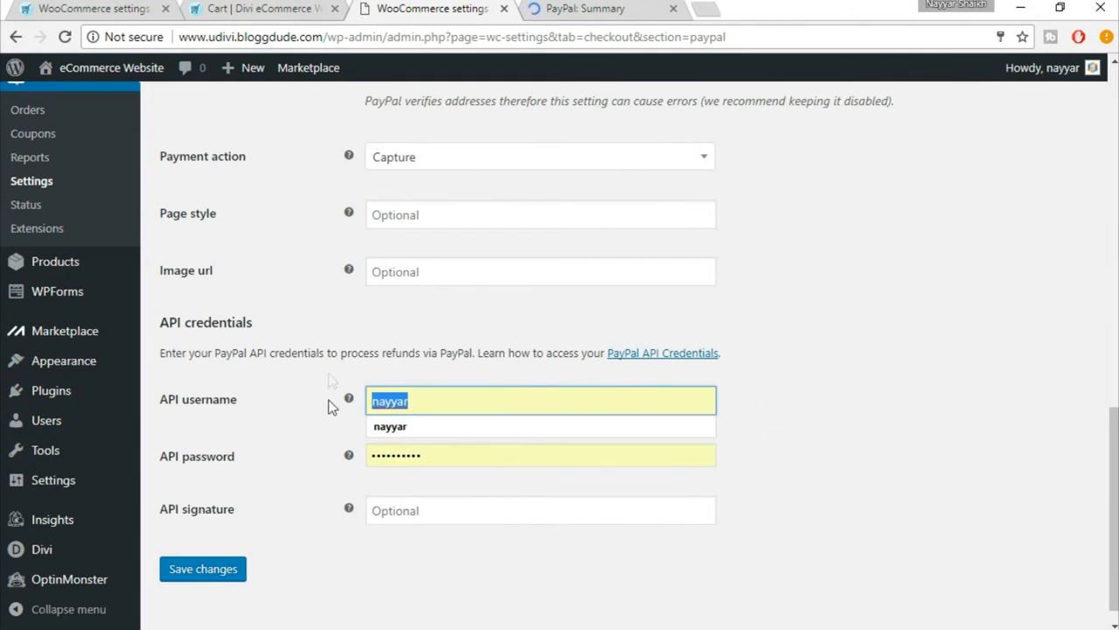
key(BackSpace)
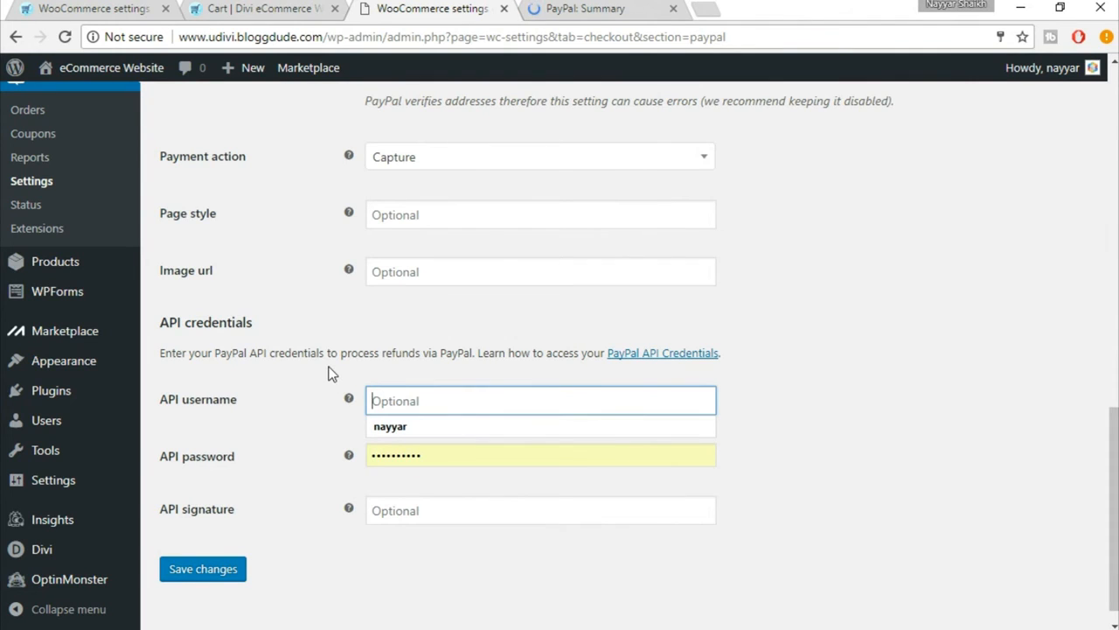
double_click(433, 459)
key(BackSpace)
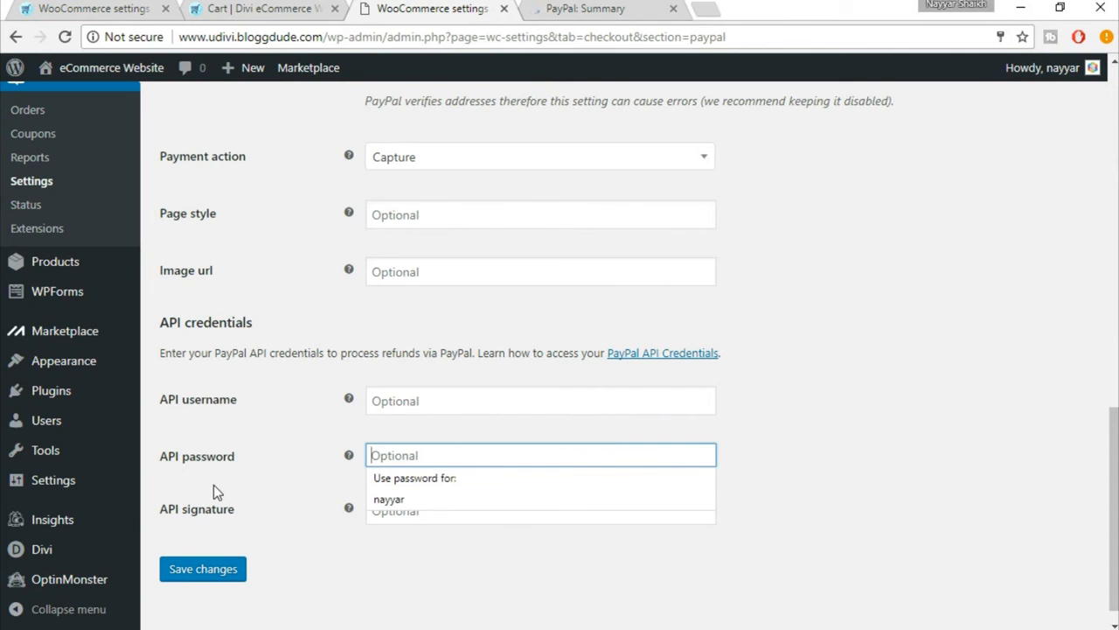
Step: Switch to the PayPal account summary and open the seller preferences from its selling tools
click(583, 9)
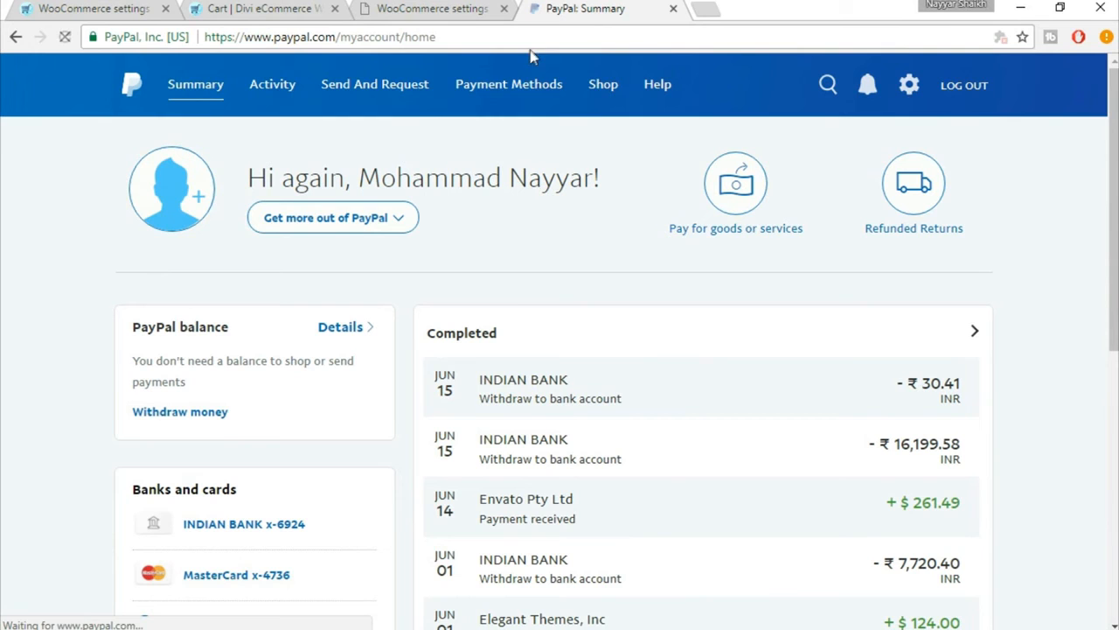
scroll(1060, 277, down, 3)
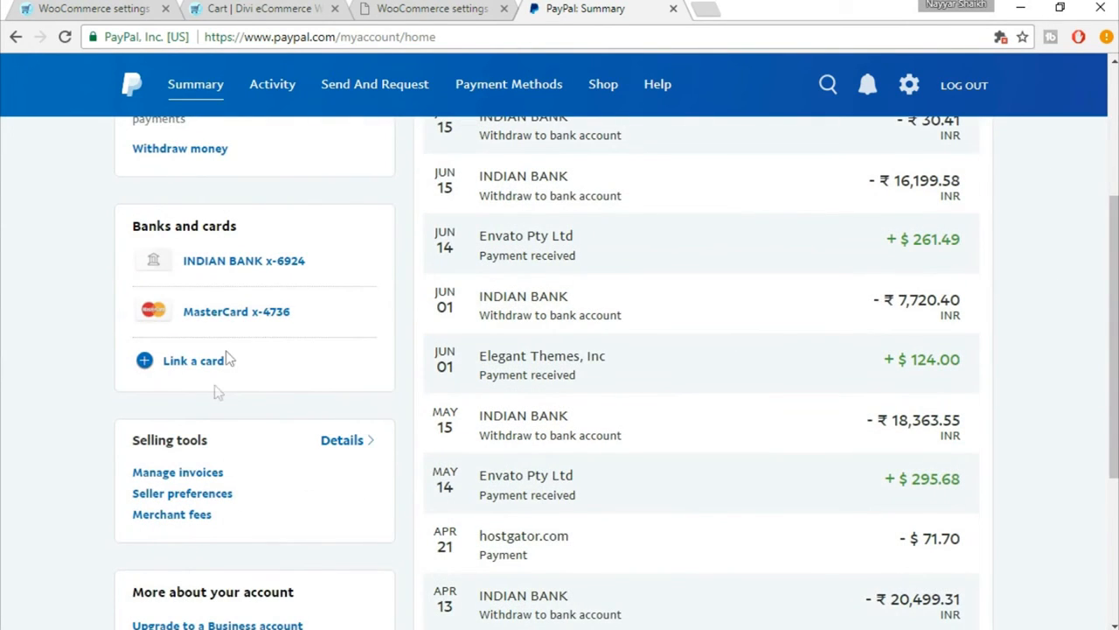
click(192, 495)
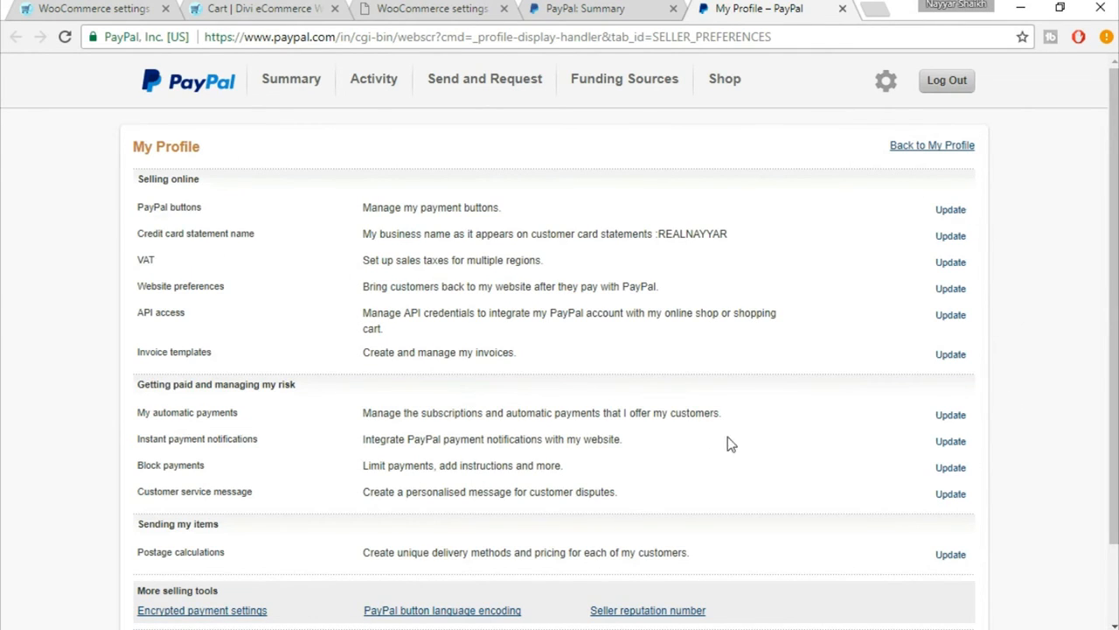
Step: Open the API access settings from the seller preferences and request to view the API signature
drag(137, 315, 184, 310)
click(166, 322)
drag(137, 313, 189, 316)
click(195, 320)
click(947, 320)
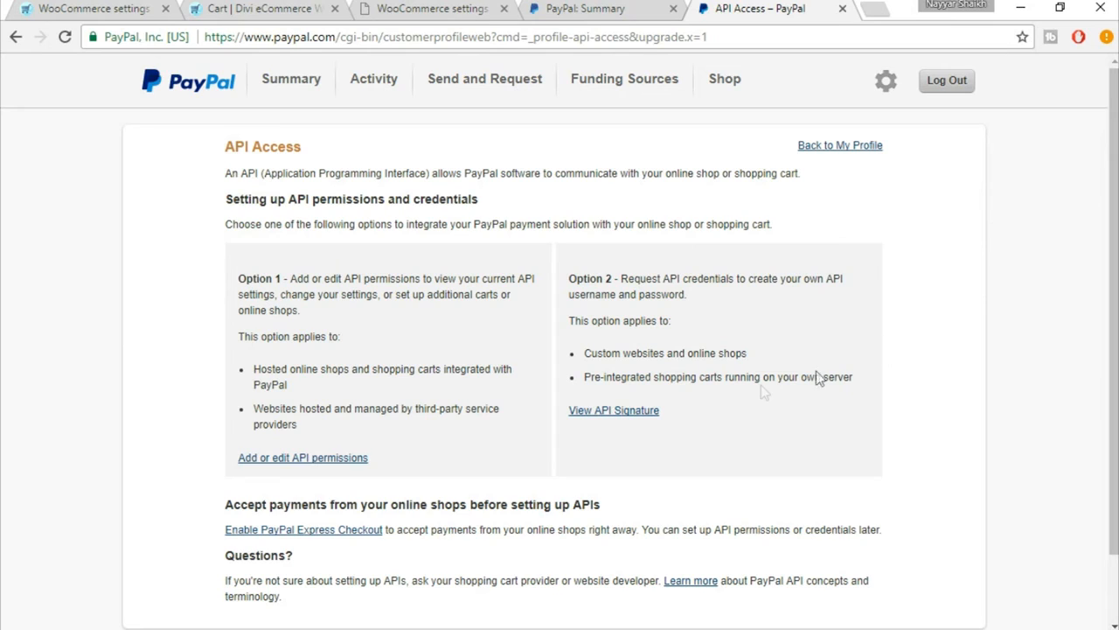
click(615, 418)
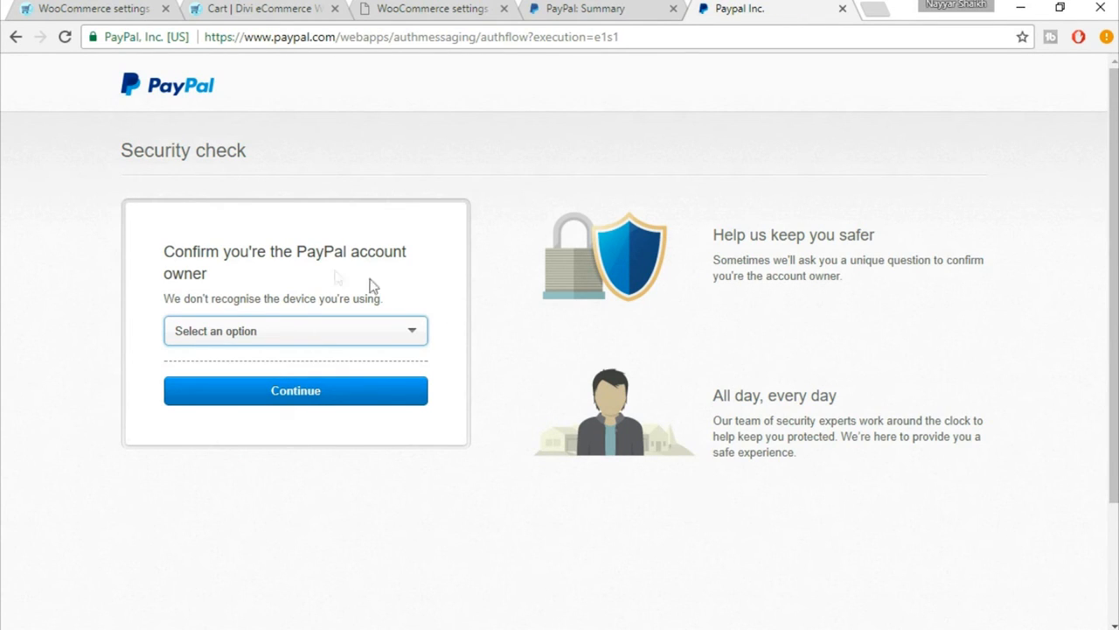
Step: Choose to receive an SMS for the PayPal security check, select the registered mobile number and continue
click(360, 329)
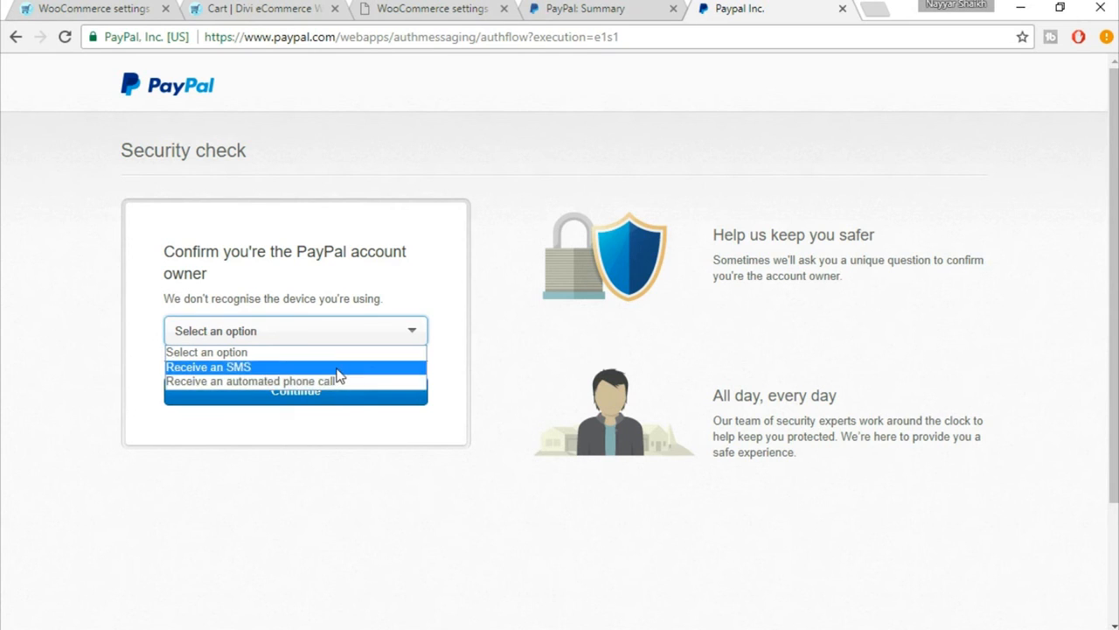
click(258, 371)
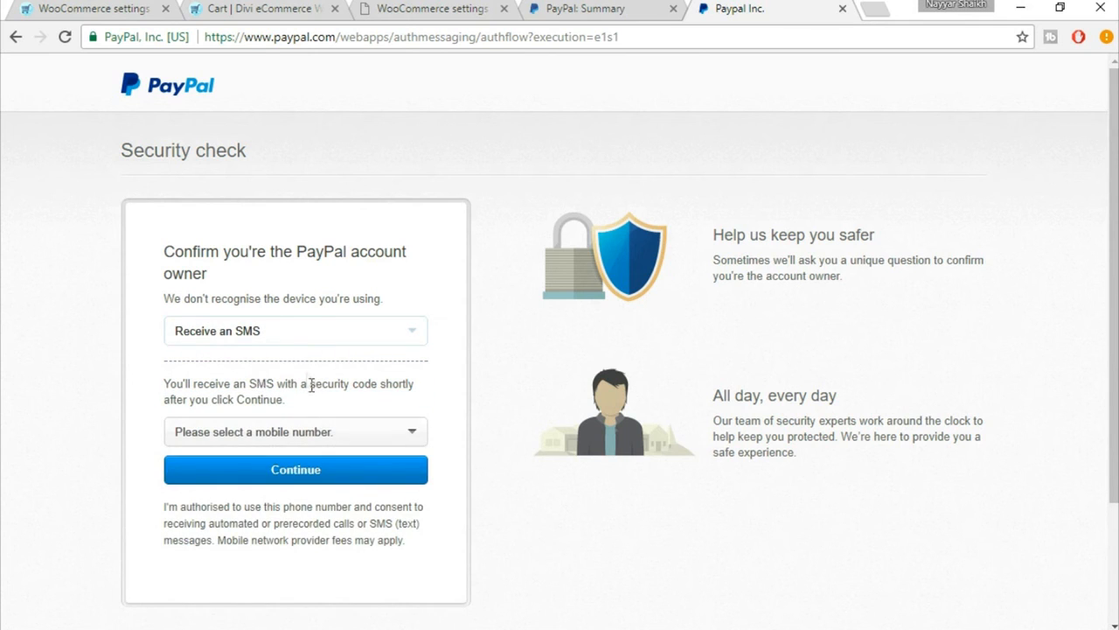
click(320, 432)
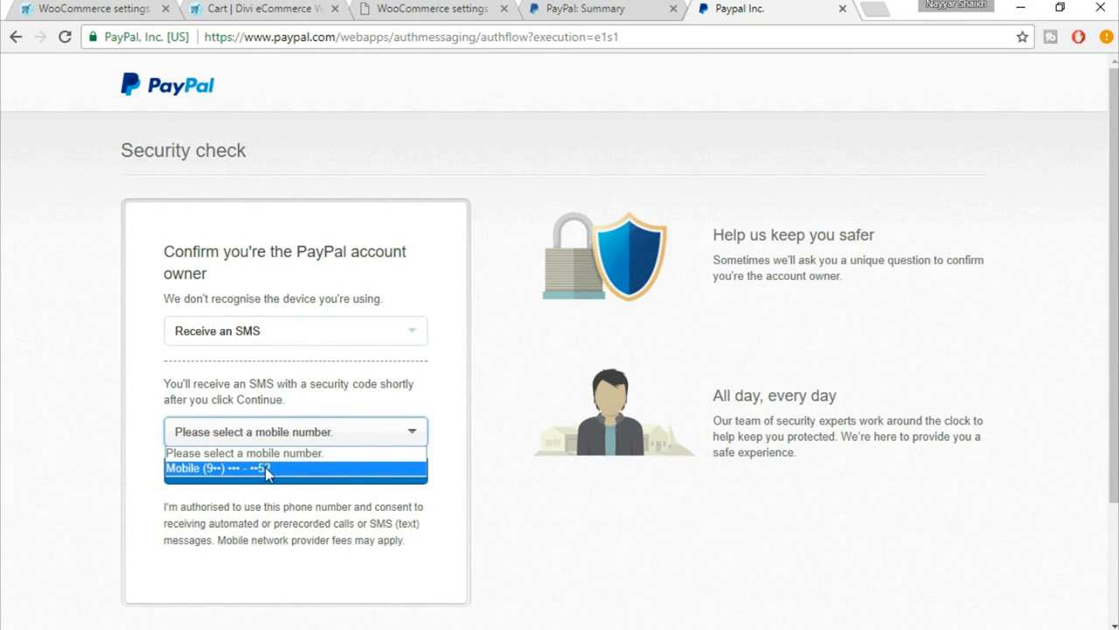
click(276, 468)
click(291, 469)
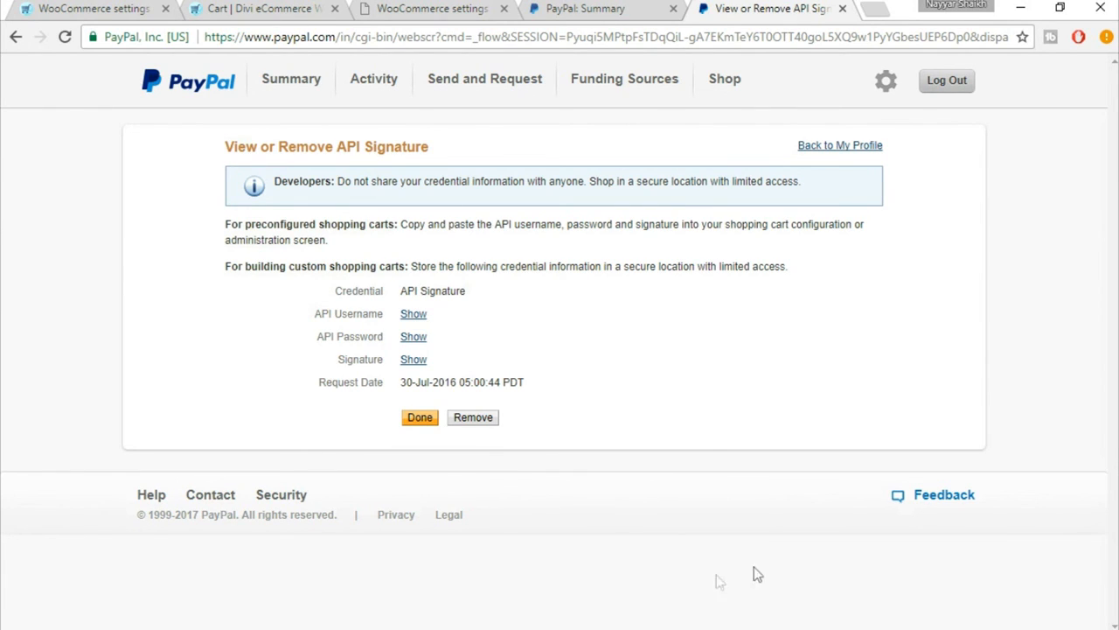
Step: Reveal and copy the PayPal API username, and paste it into the API username field of the WooCommerce PayPal settings
click(414, 315)
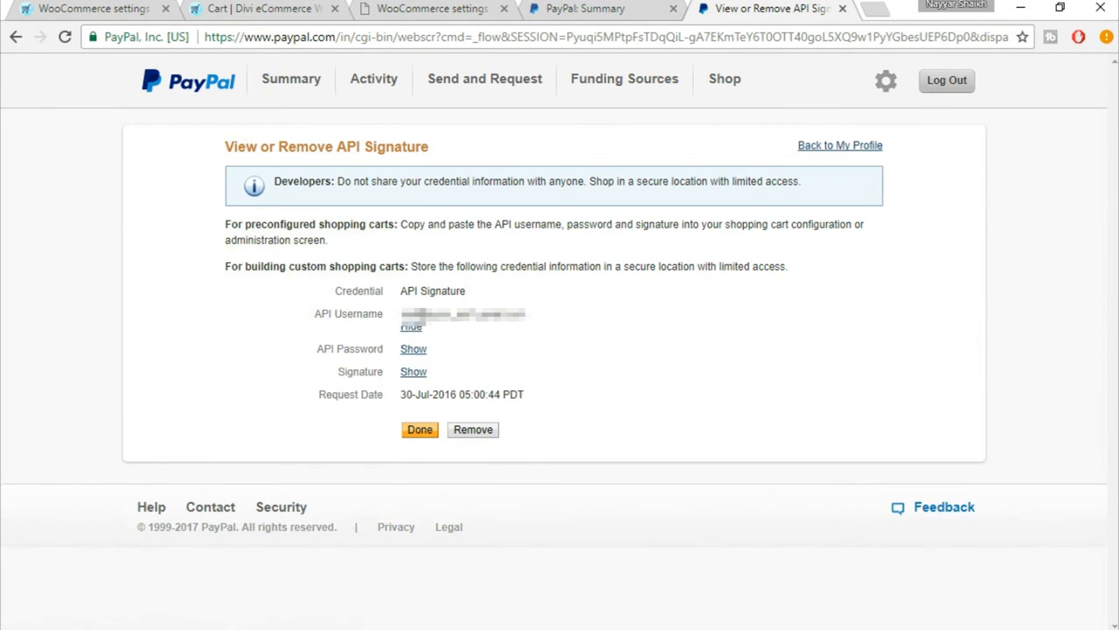
drag(398, 314, 539, 317)
click(459, 13)
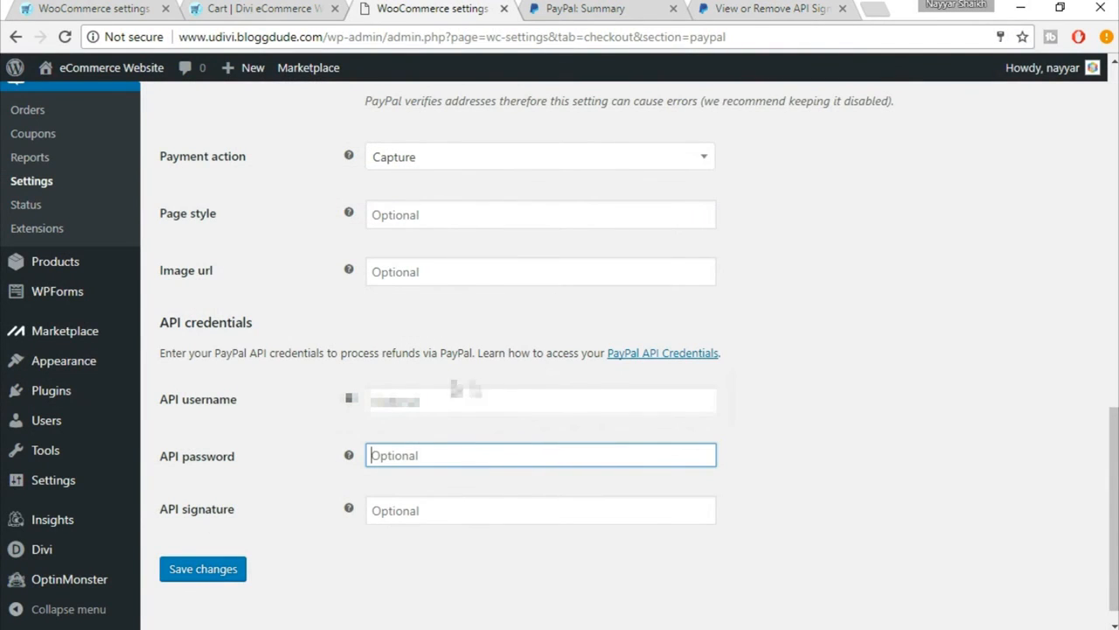
click(455, 400)
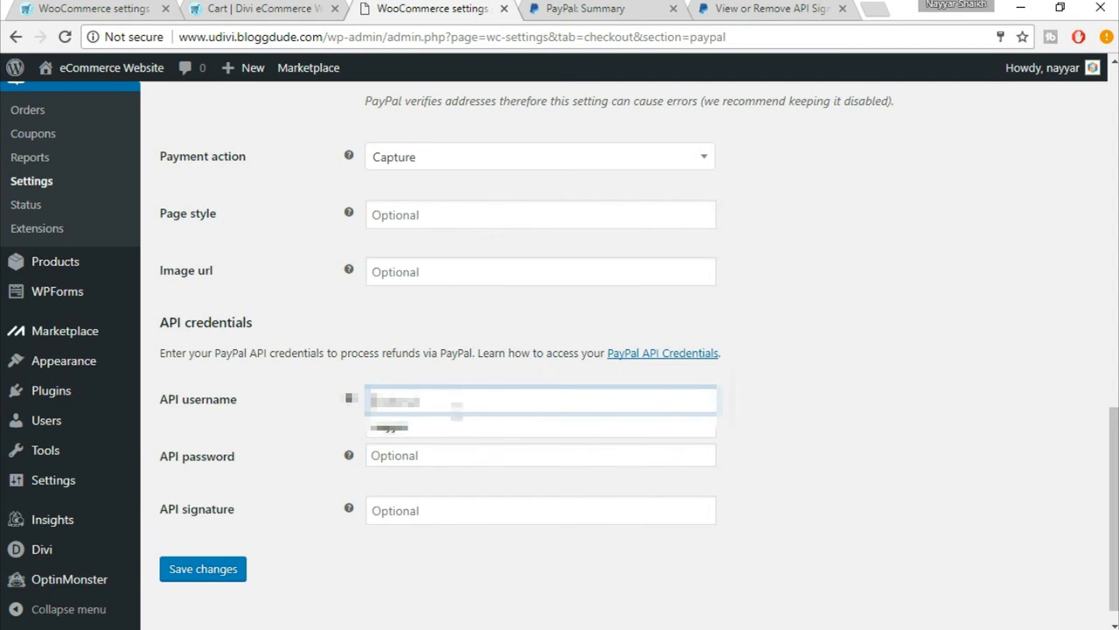
click(462, 429)
Step: Reveal and copy the API password in PayPal, and paste it over the content of the WooCommerce API password field
click(437, 453)
click(739, 7)
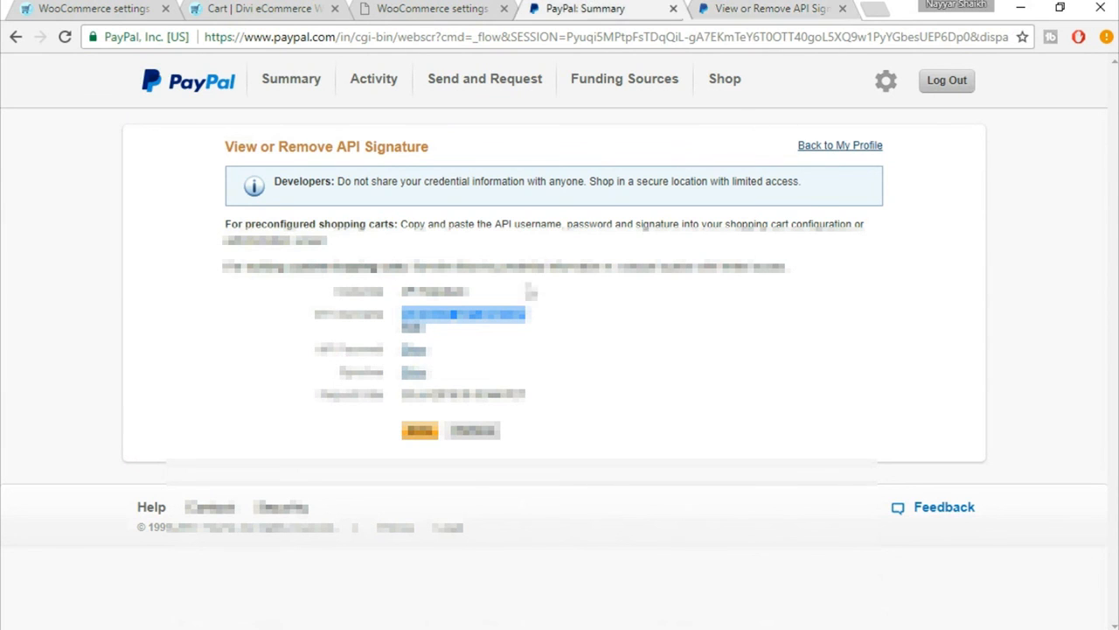
click(612, 7)
click(424, 7)
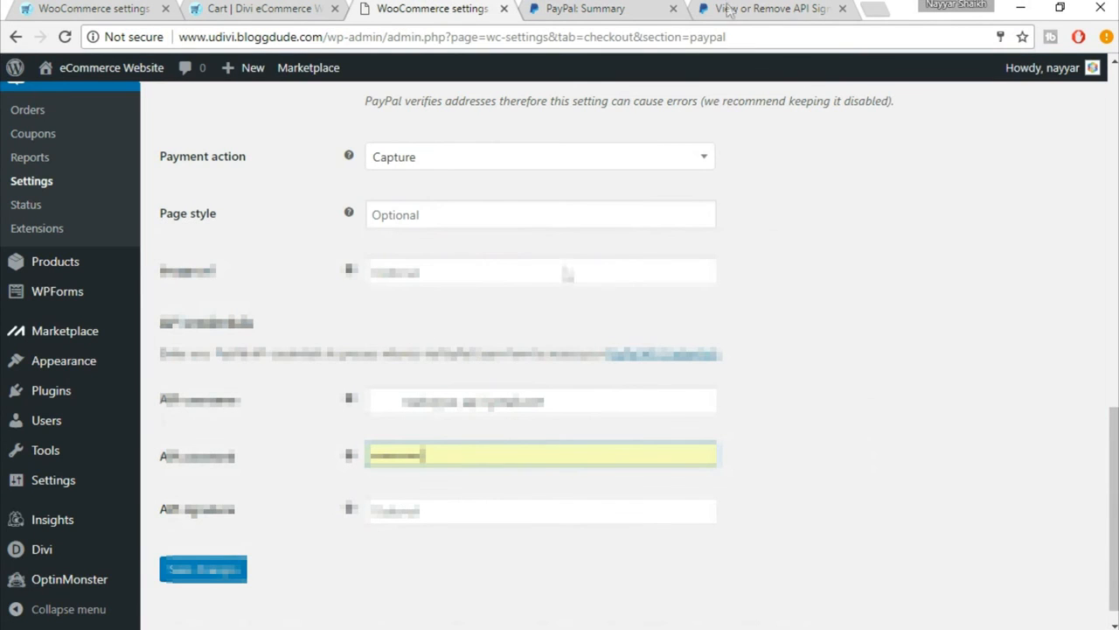
click(761, 8)
click(414, 350)
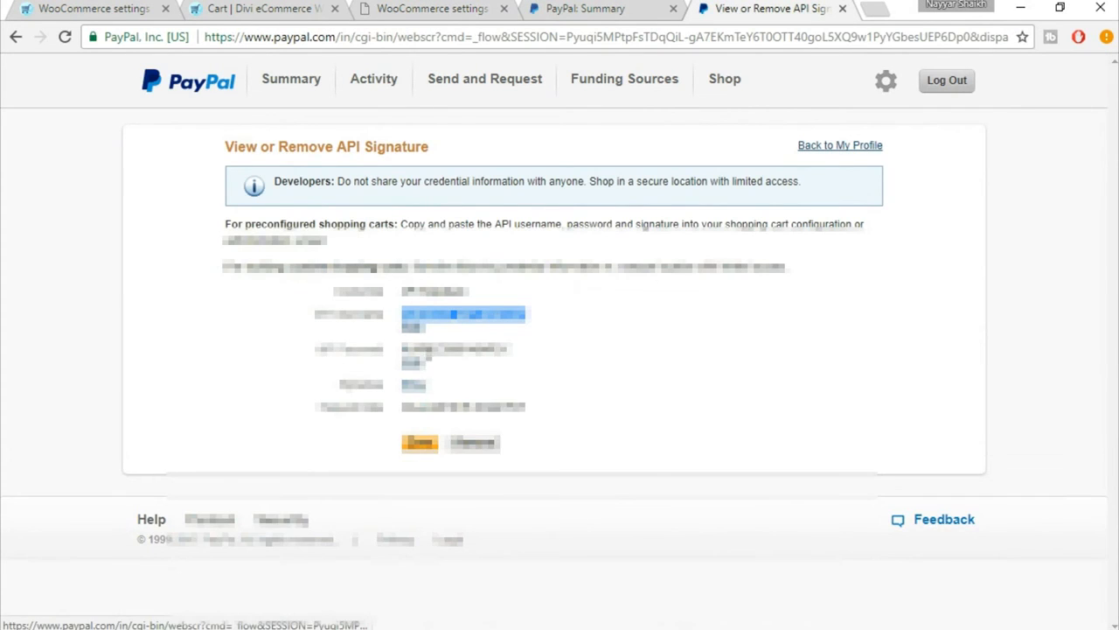
drag(404, 349, 530, 351)
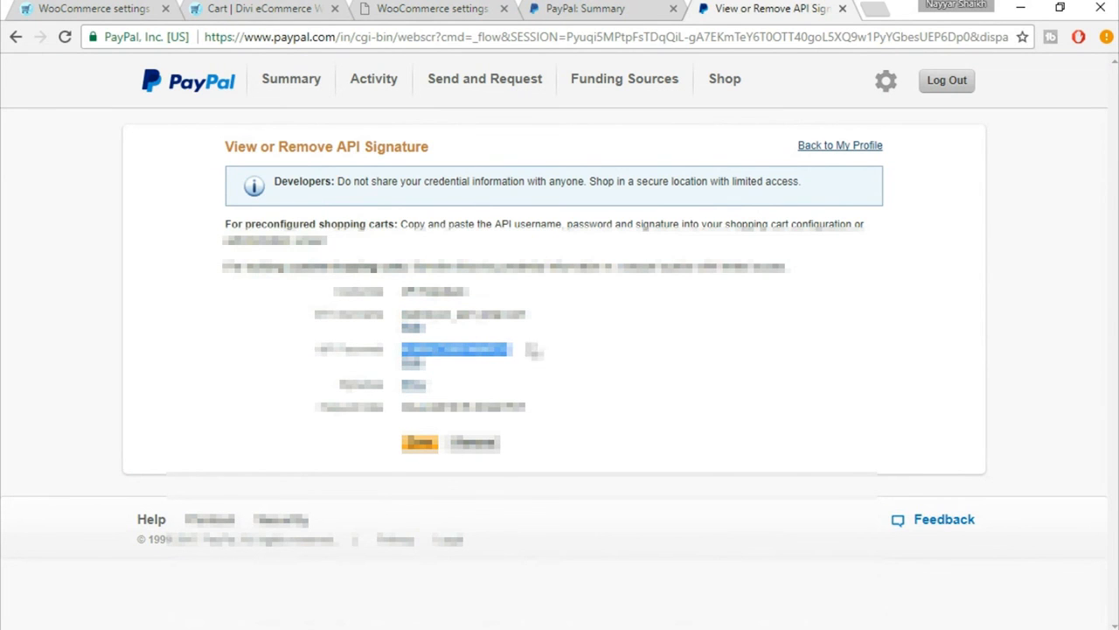
click(604, 8)
click(433, 8)
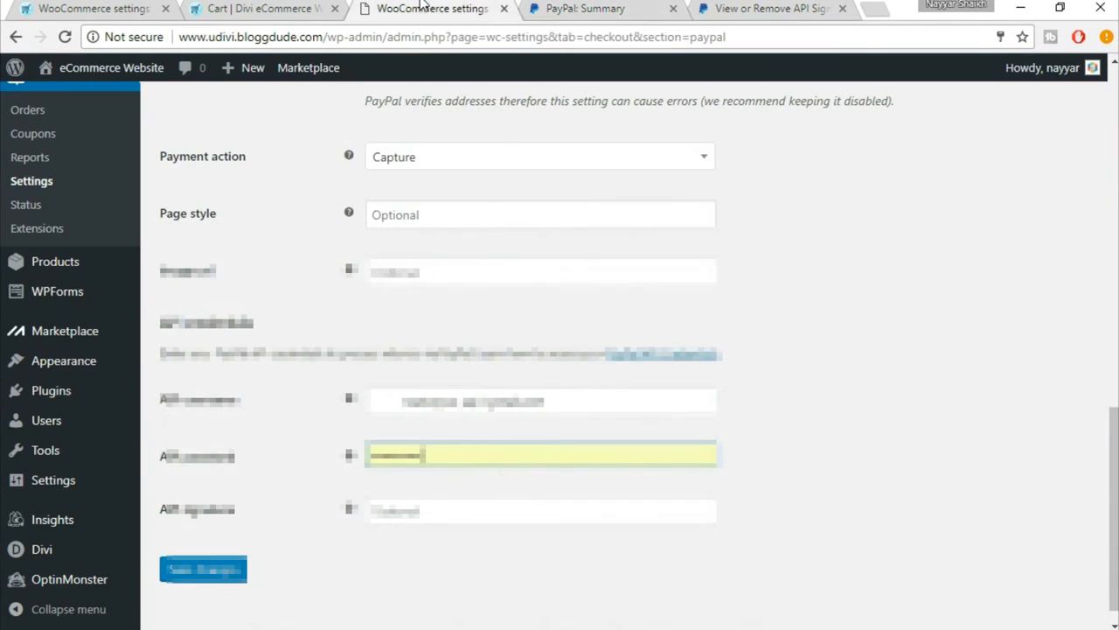
drag(436, 454, 335, 449)
key(ctrl+v)
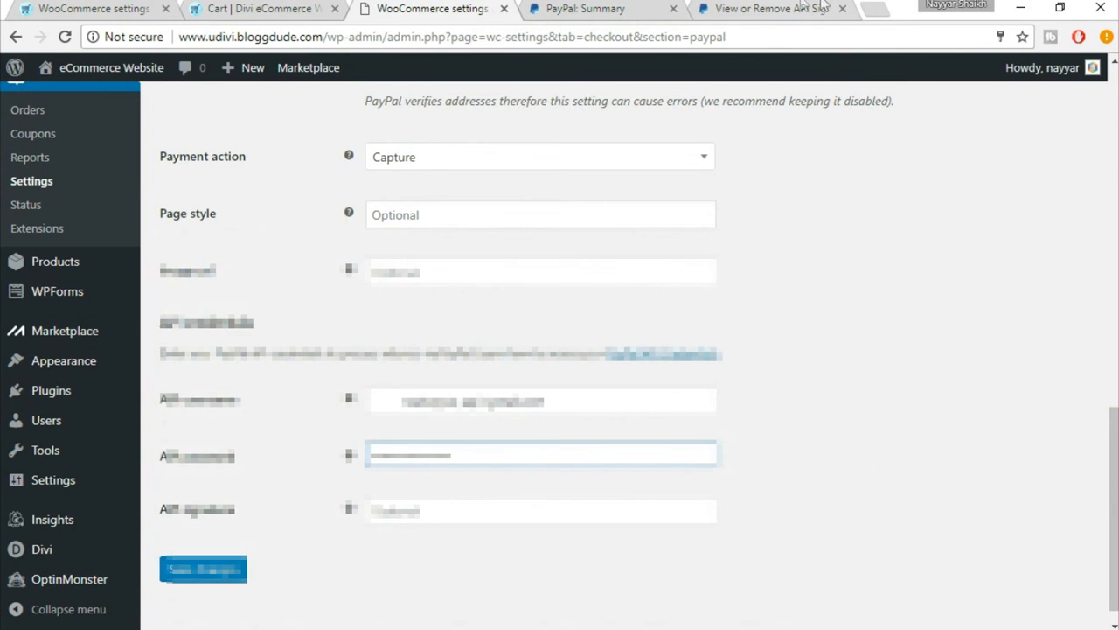
Step: Reveal and copy the API signature in PayPal, and paste it into the WooCommerce API signature field
click(769, 7)
click(411, 386)
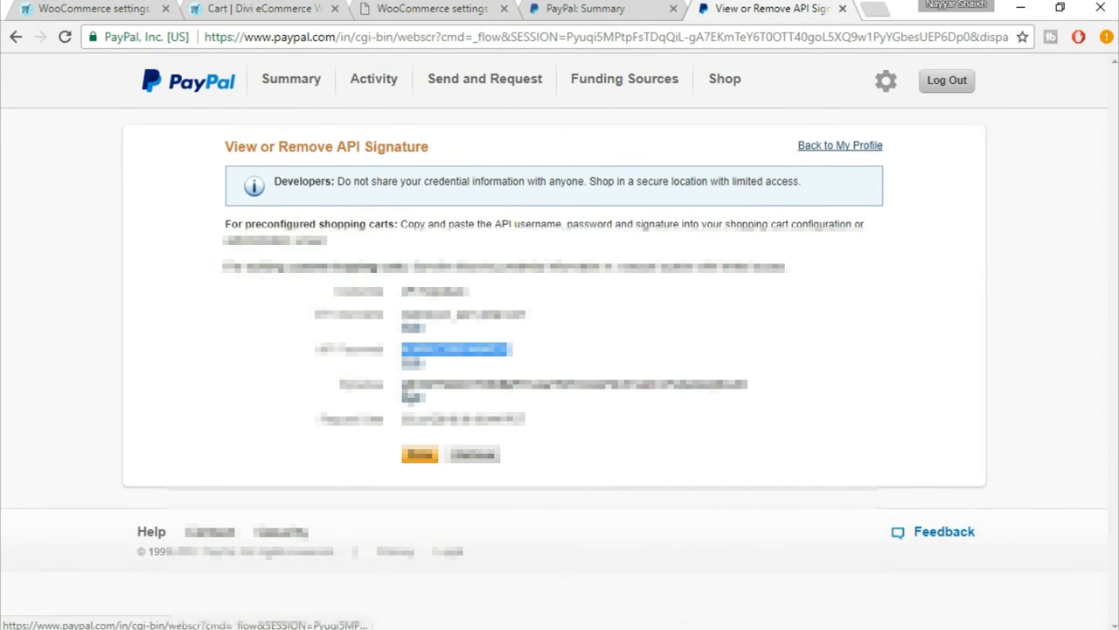
double_click(437, 385)
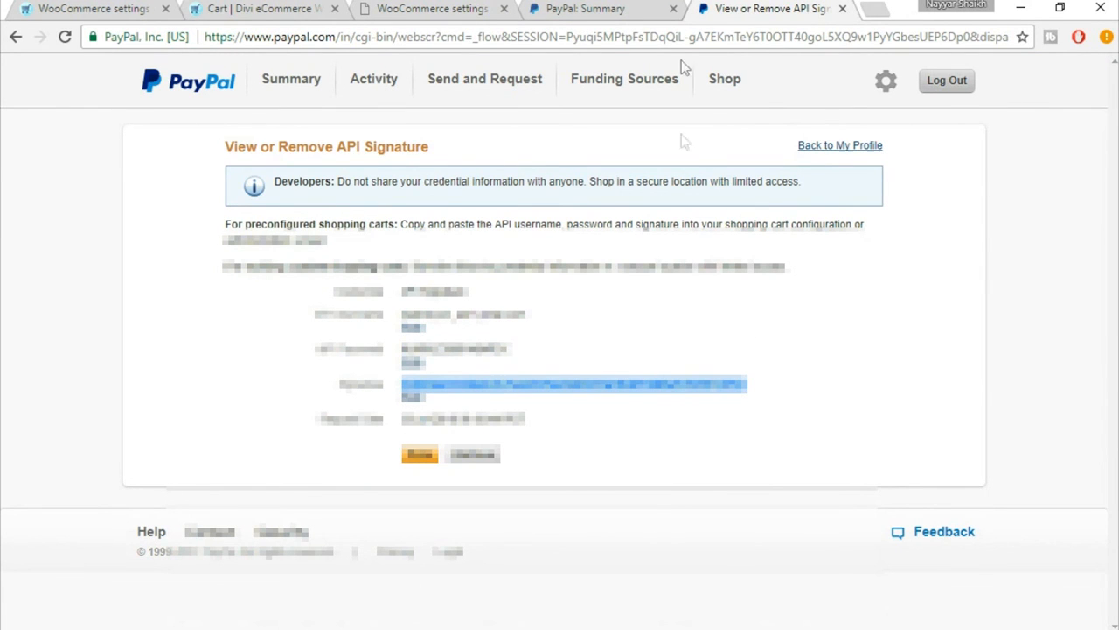
click(642, 8)
click(429, 8)
click(424, 511)
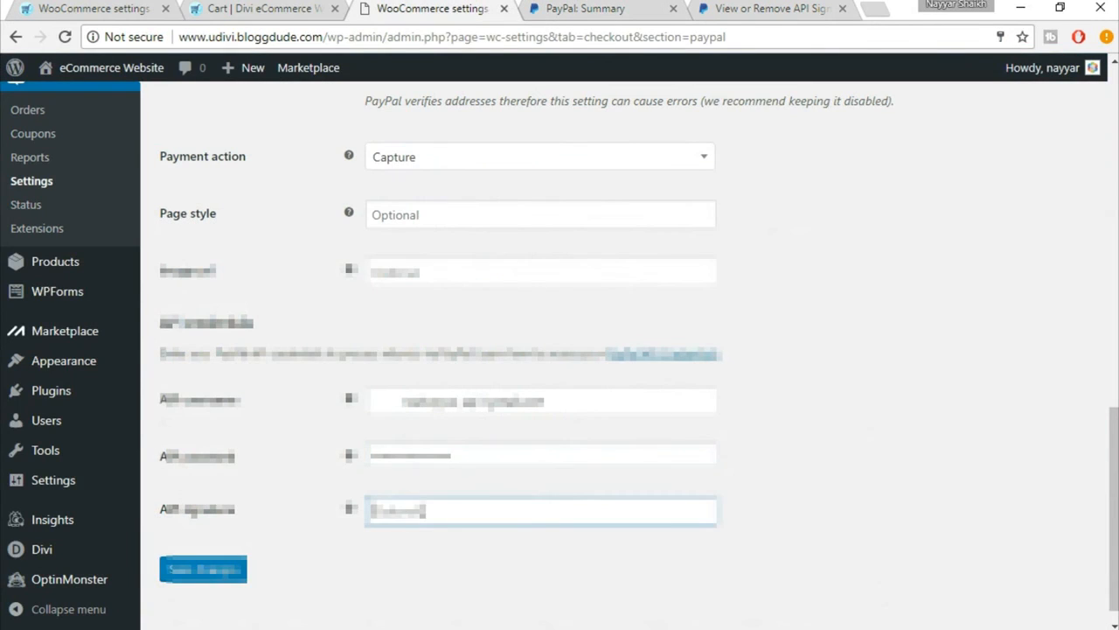
key(ctrl+v)
Step: Remove the leading spaces from the API username and save the PayPal settings
click(407, 399)
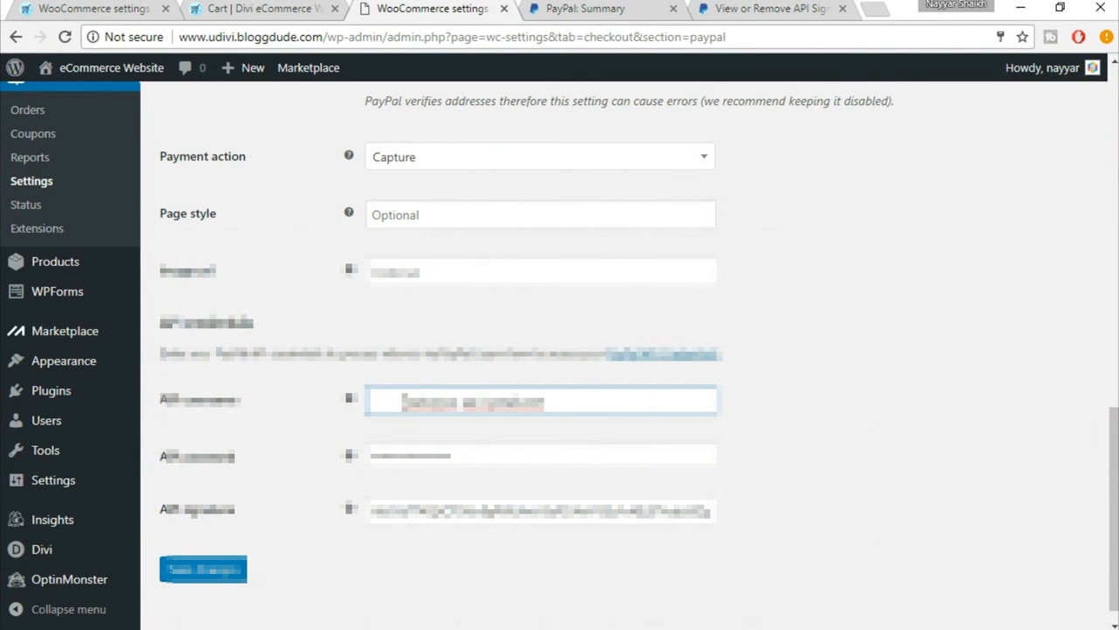
drag(404, 403, 315, 407)
key(BackSpace)
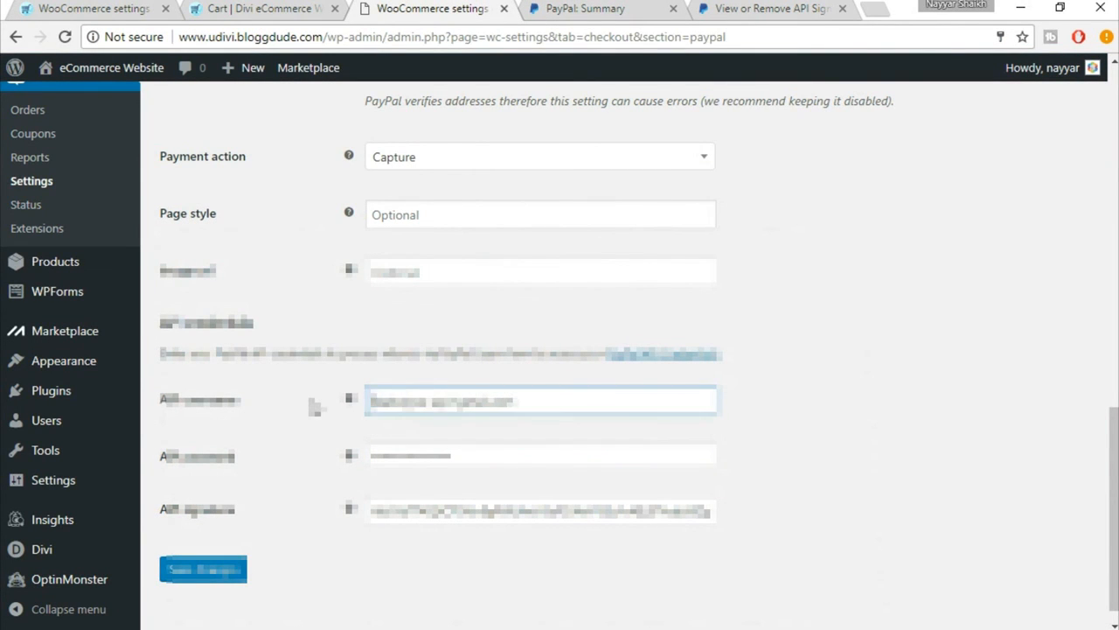
click(226, 569)
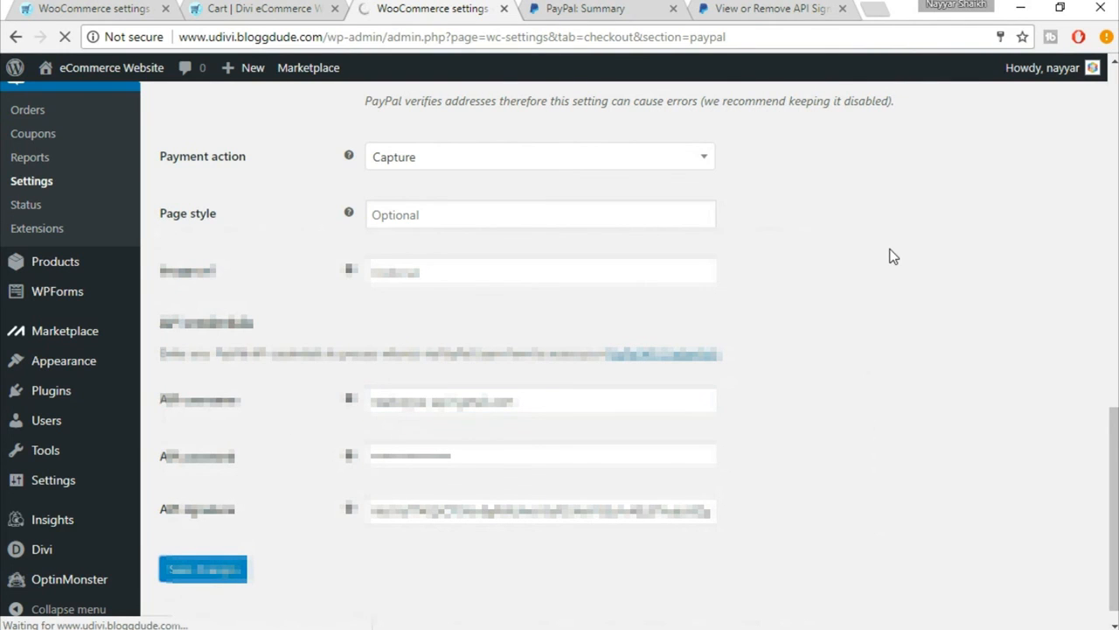